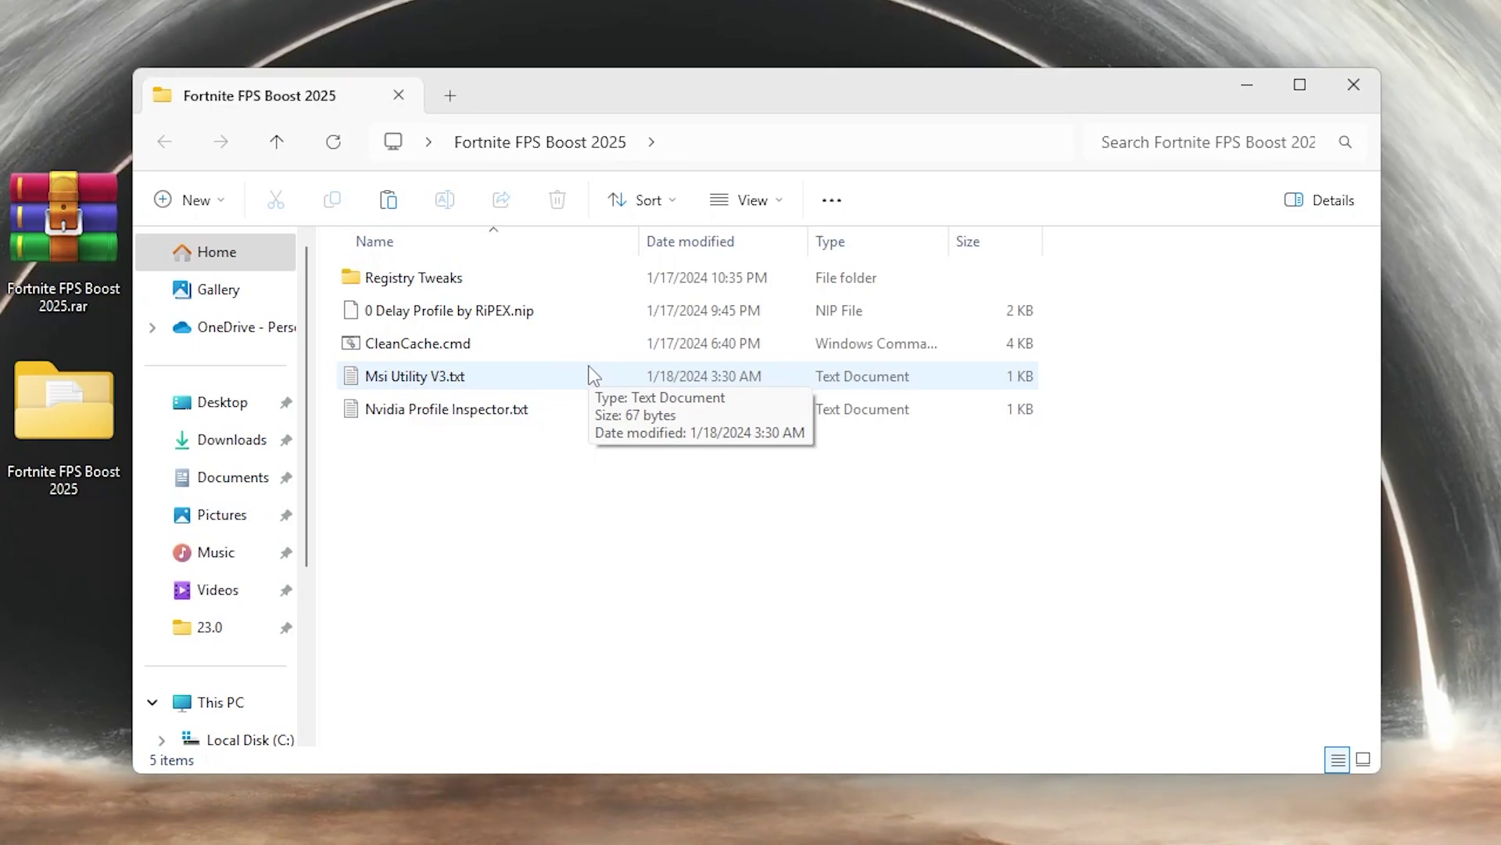
Step: In the Registry Tweaks folder, merge 1. PerformanceVisualsLow.reg into the registry, approving the elevation and the import
{"action": "double_click", "coordinate": [391, 281]}
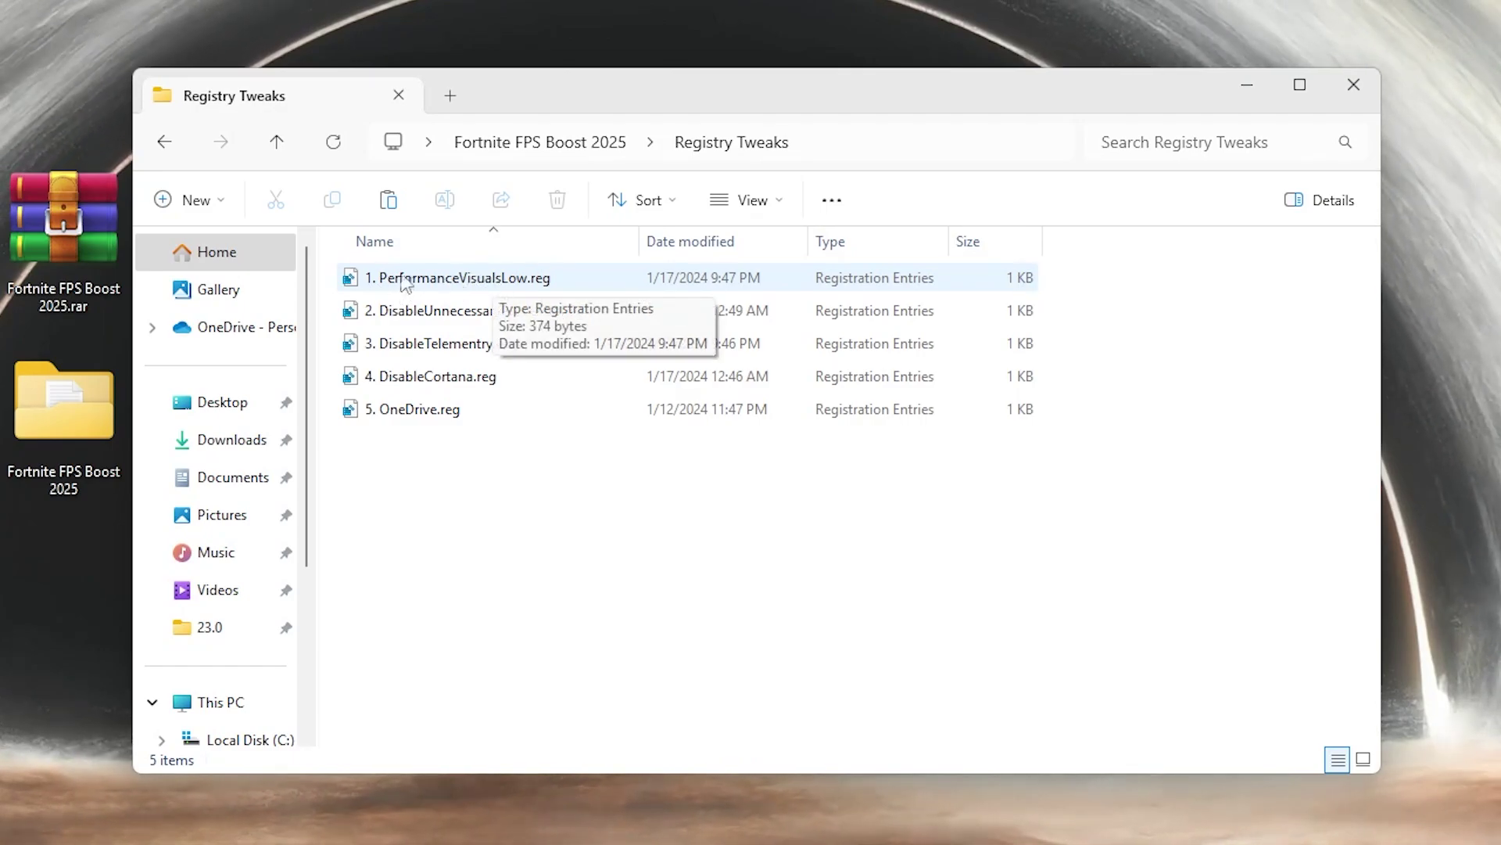
{"action": "left_click", "coordinate": [449, 283]}
{"action": "left_click", "coordinate": [449, 288]}
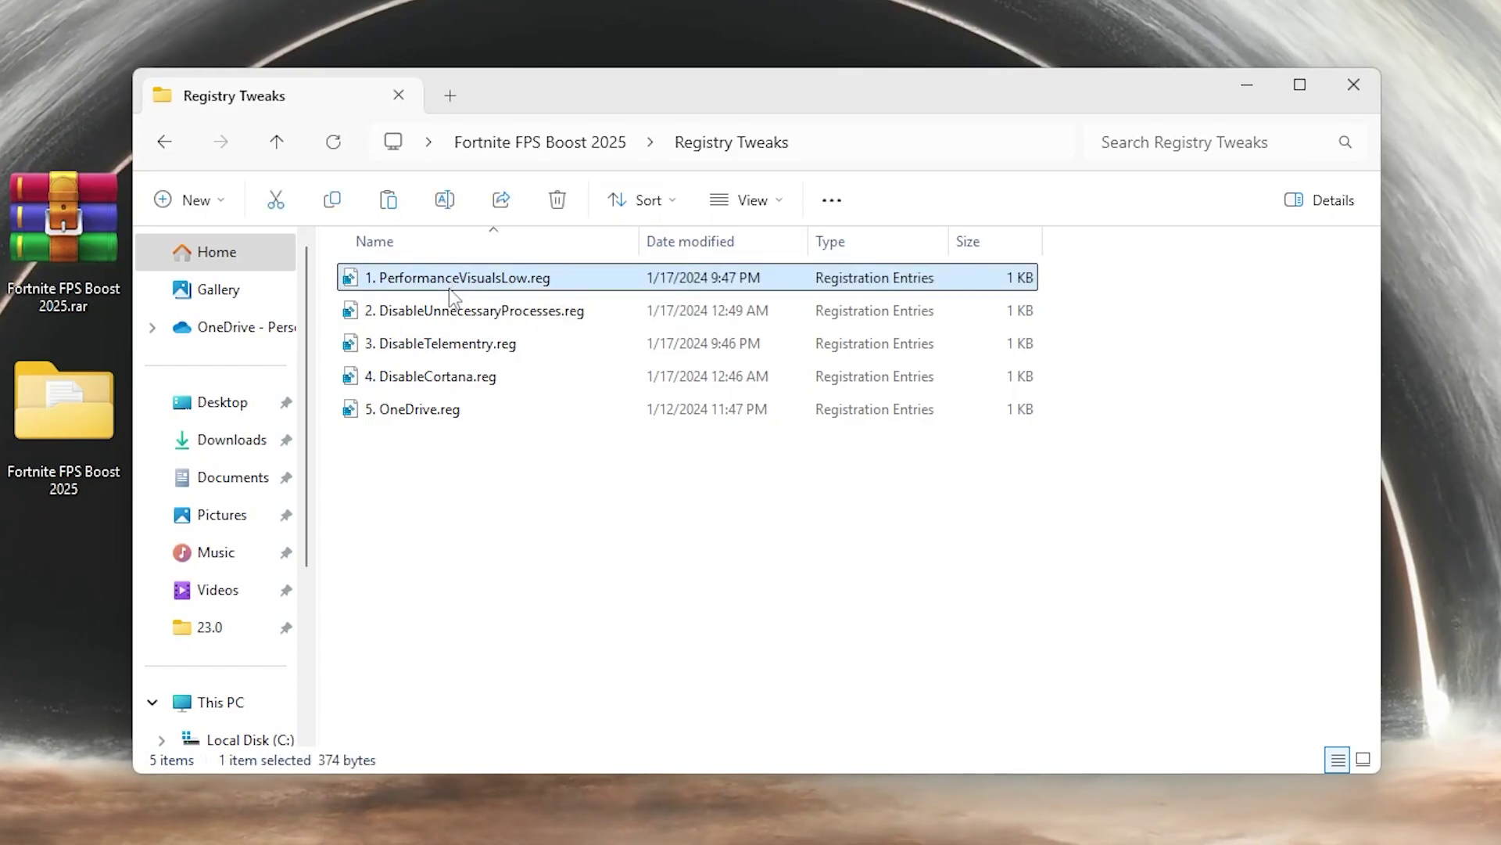
{"action": "left_click", "coordinate": [630, 672]}
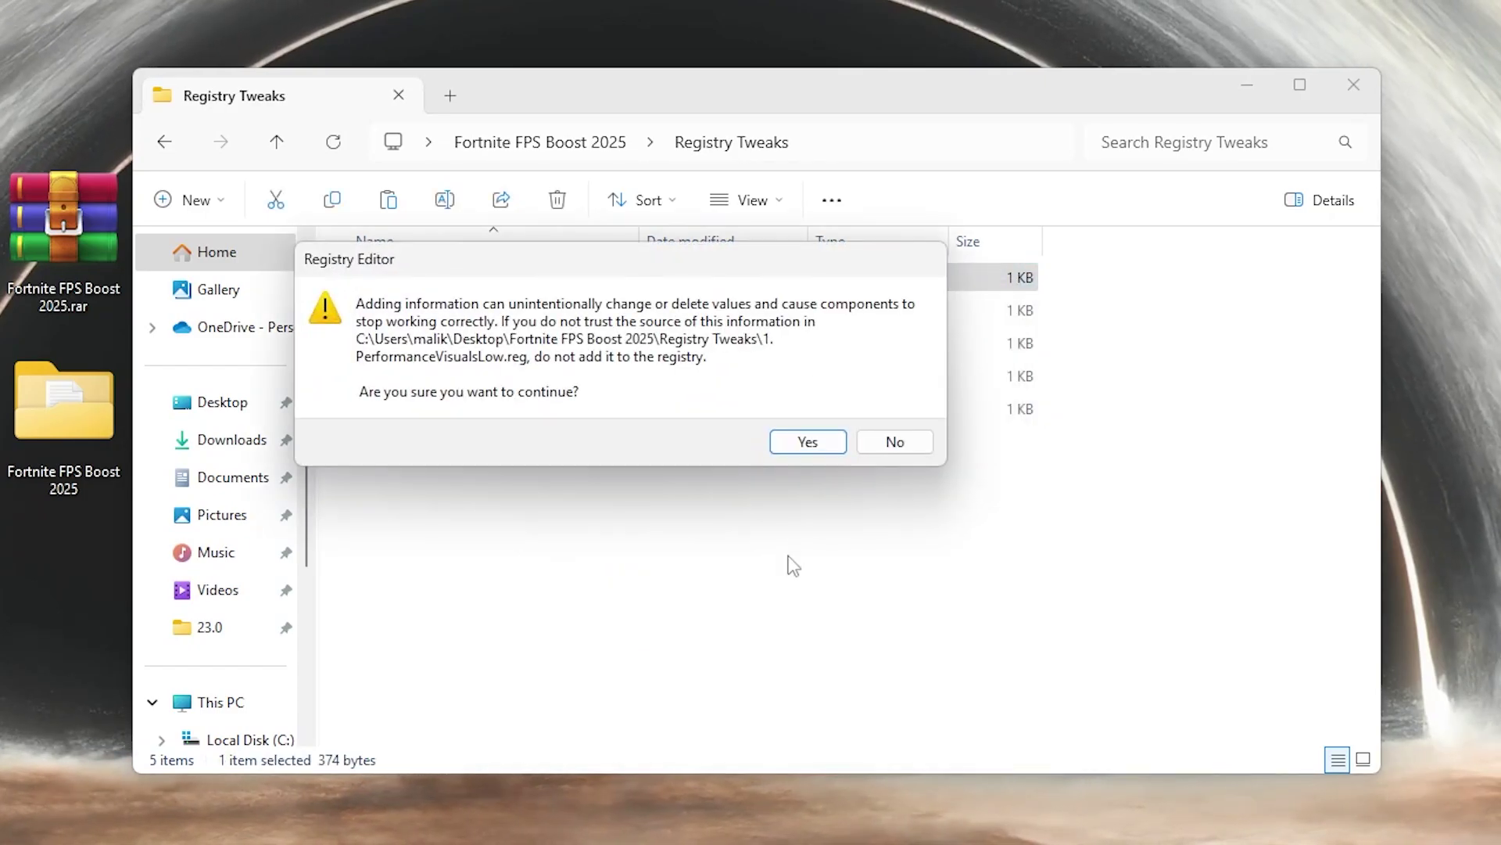
{"action": "left_click", "coordinate": [805, 443]}
{"action": "left_click", "coordinate": [875, 419]}
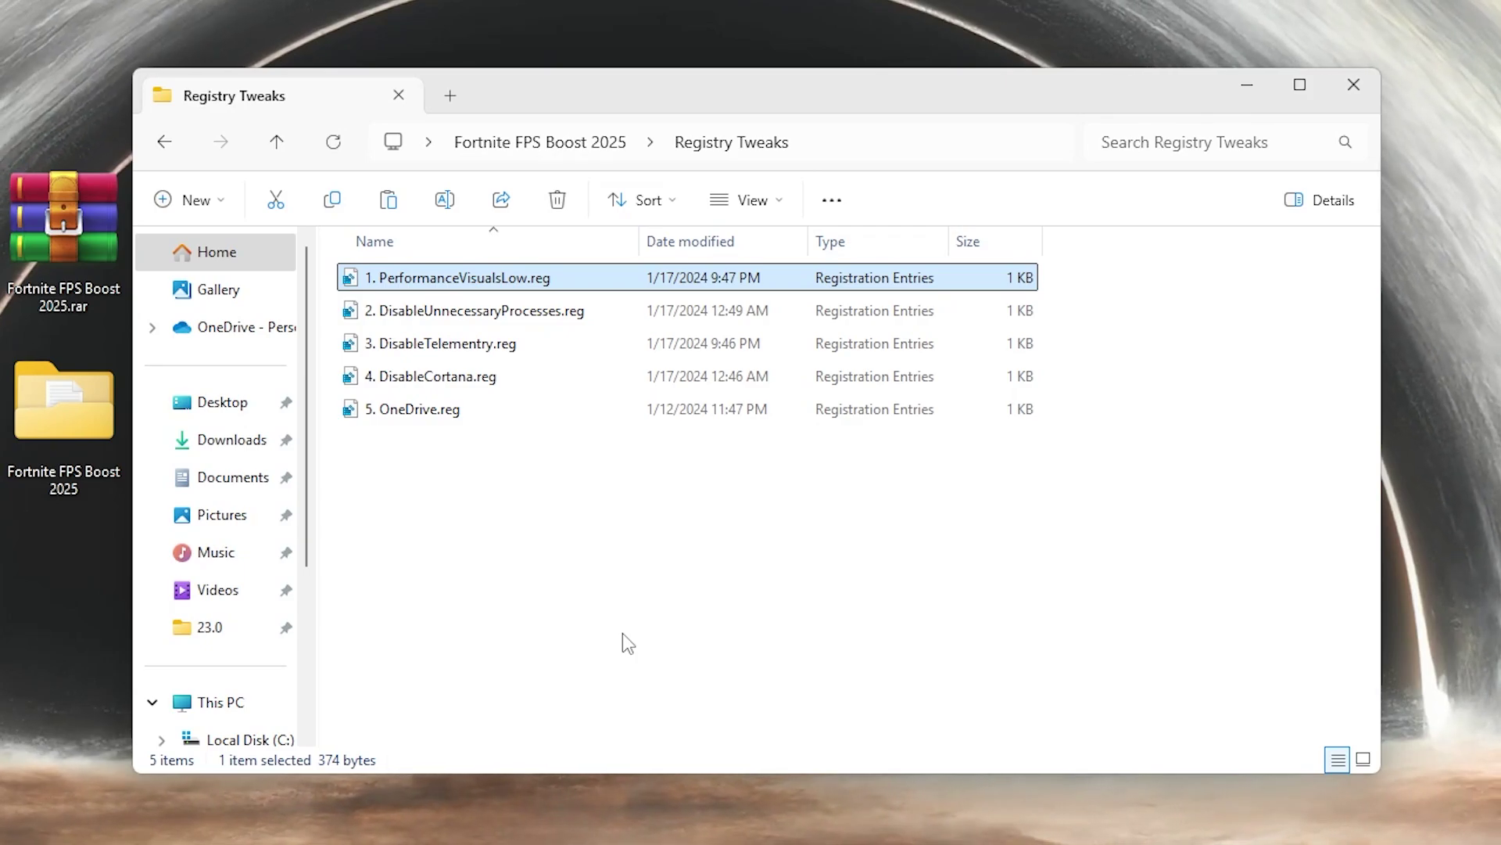
Step: Merge 2. DisableUnnecessaryProcesses.reg into the registry, approving the elevation and the import
{"action": "double_click", "coordinate": [414, 315]}
{"action": "left_click", "coordinate": [645, 679]}
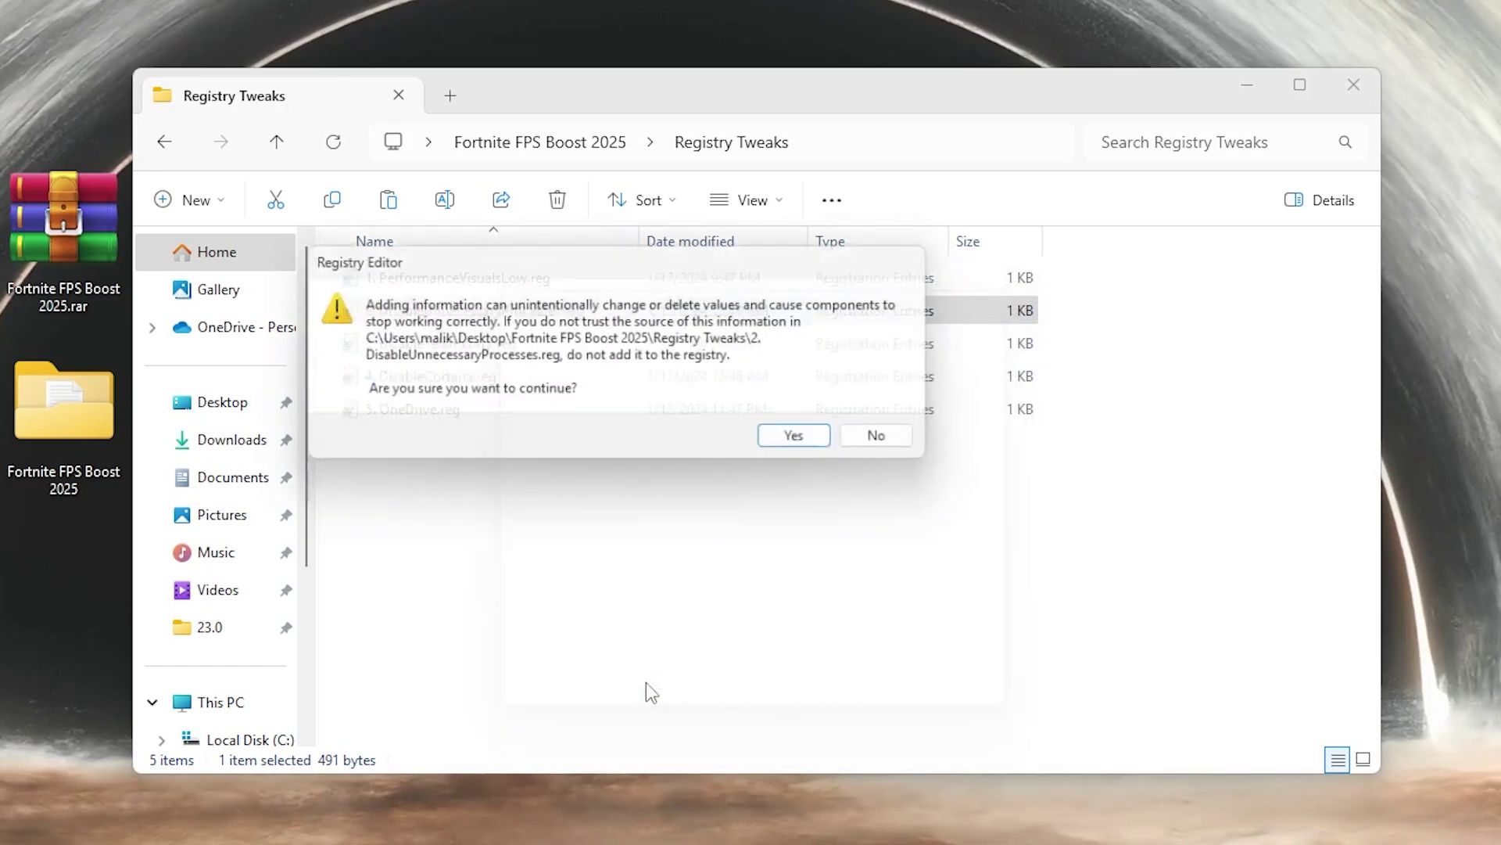
{"action": "left_click", "coordinate": [794, 444]}
{"action": "left_click", "coordinate": [874, 408]}
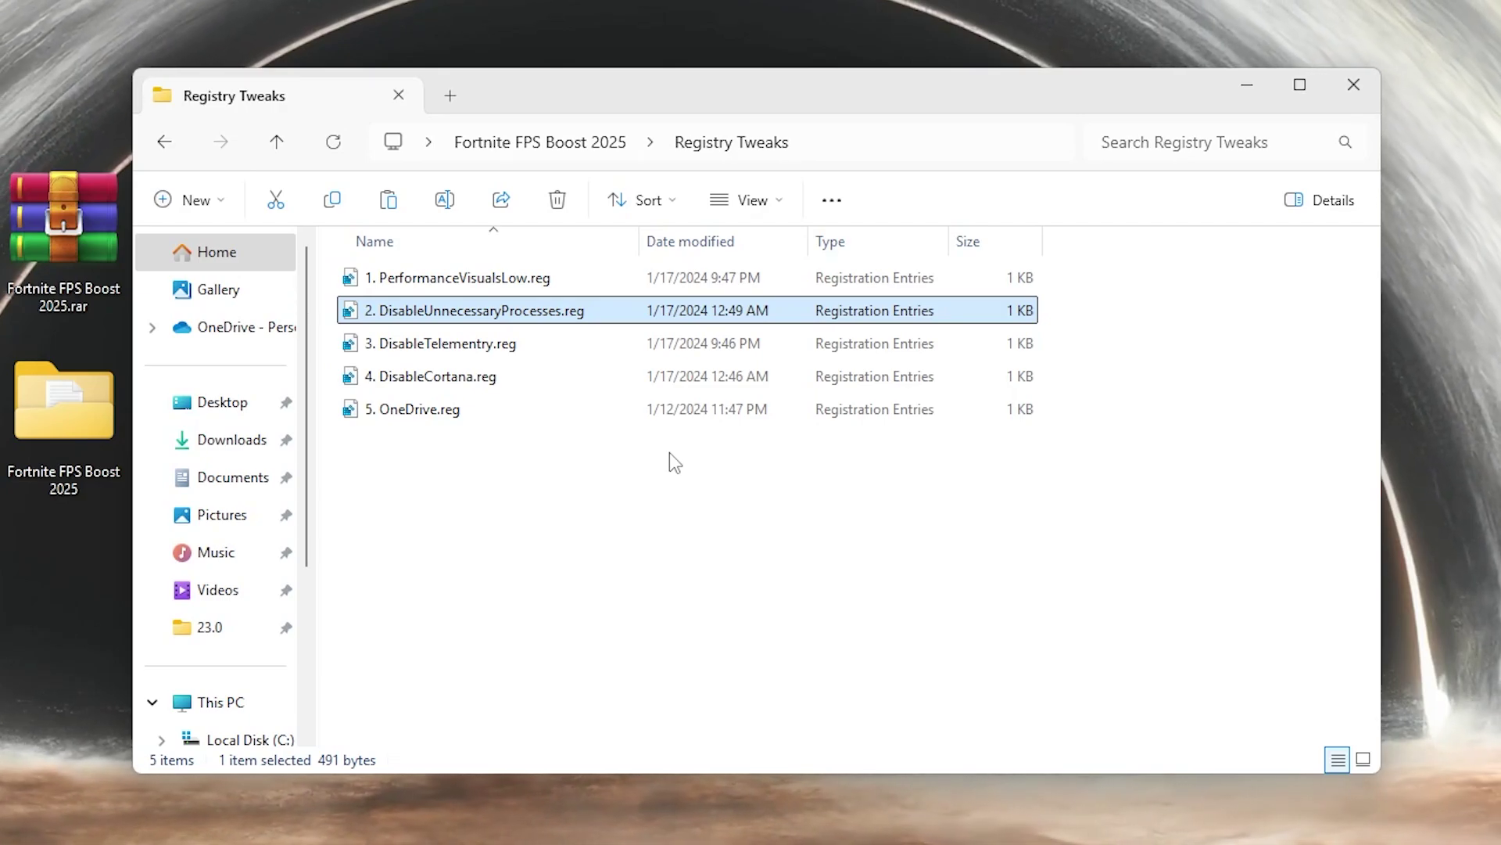
Step: Merge 3. DisableTelementry.reg into the registry, approving the elevation and the import
{"action": "double_click", "coordinate": [436, 343]}
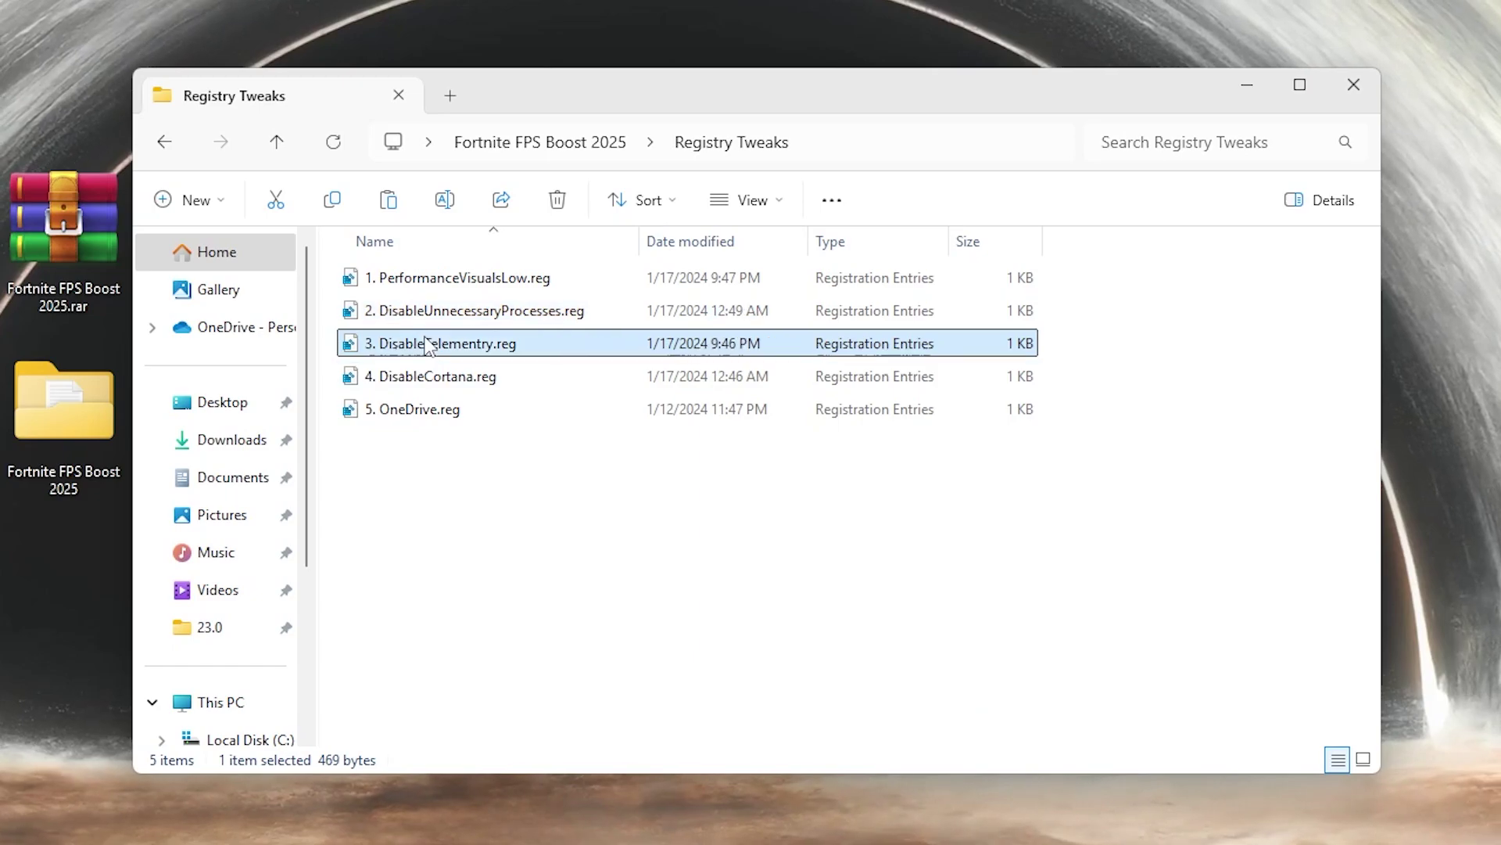
{"action": "left_click", "coordinate": [583, 667]}
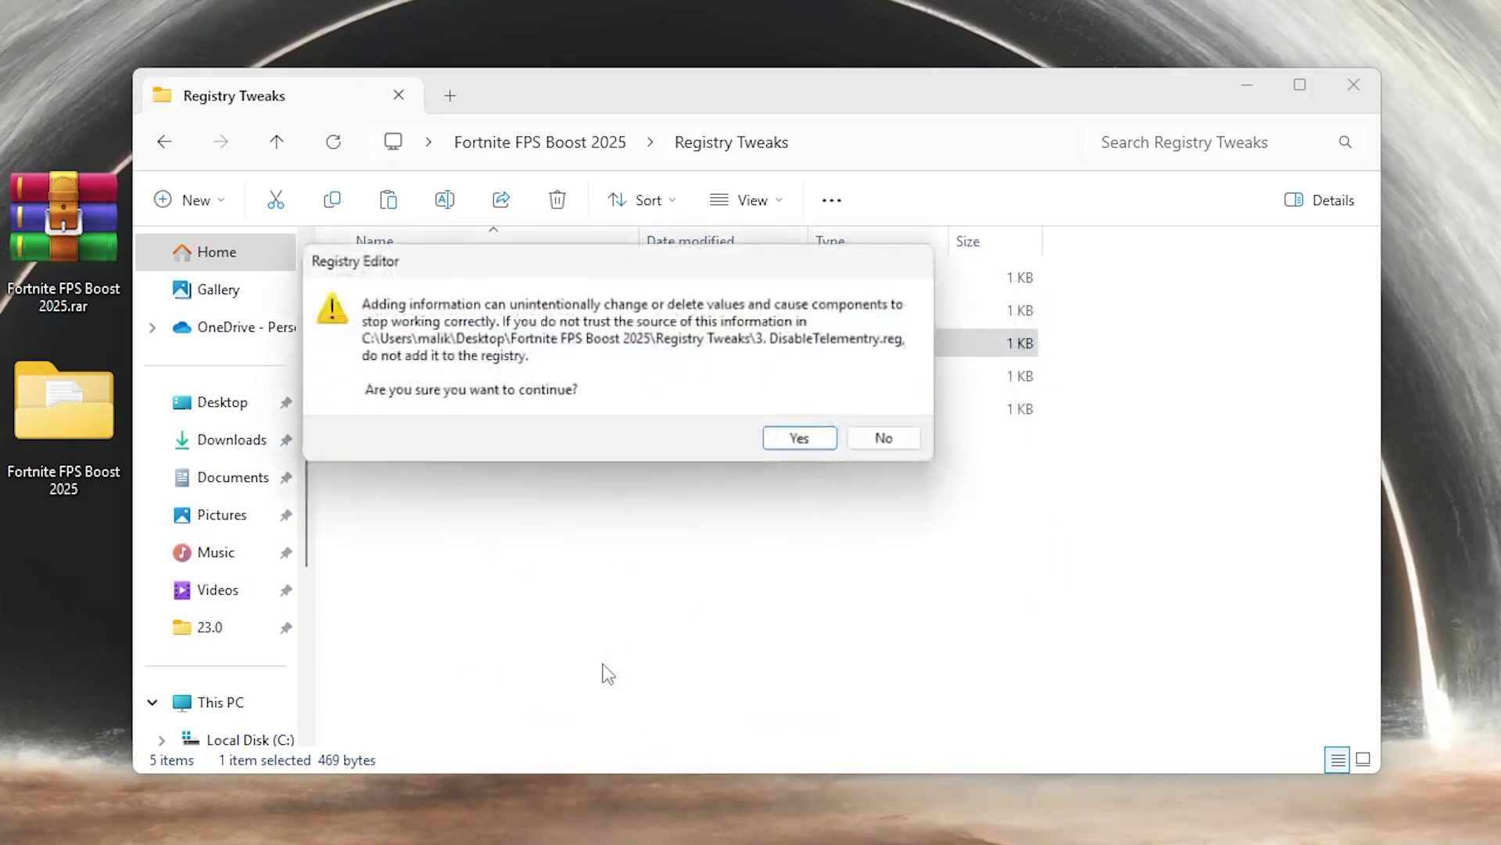
{"action": "left_click", "coordinate": [795, 446]}
{"action": "left_click", "coordinate": [895, 407]}
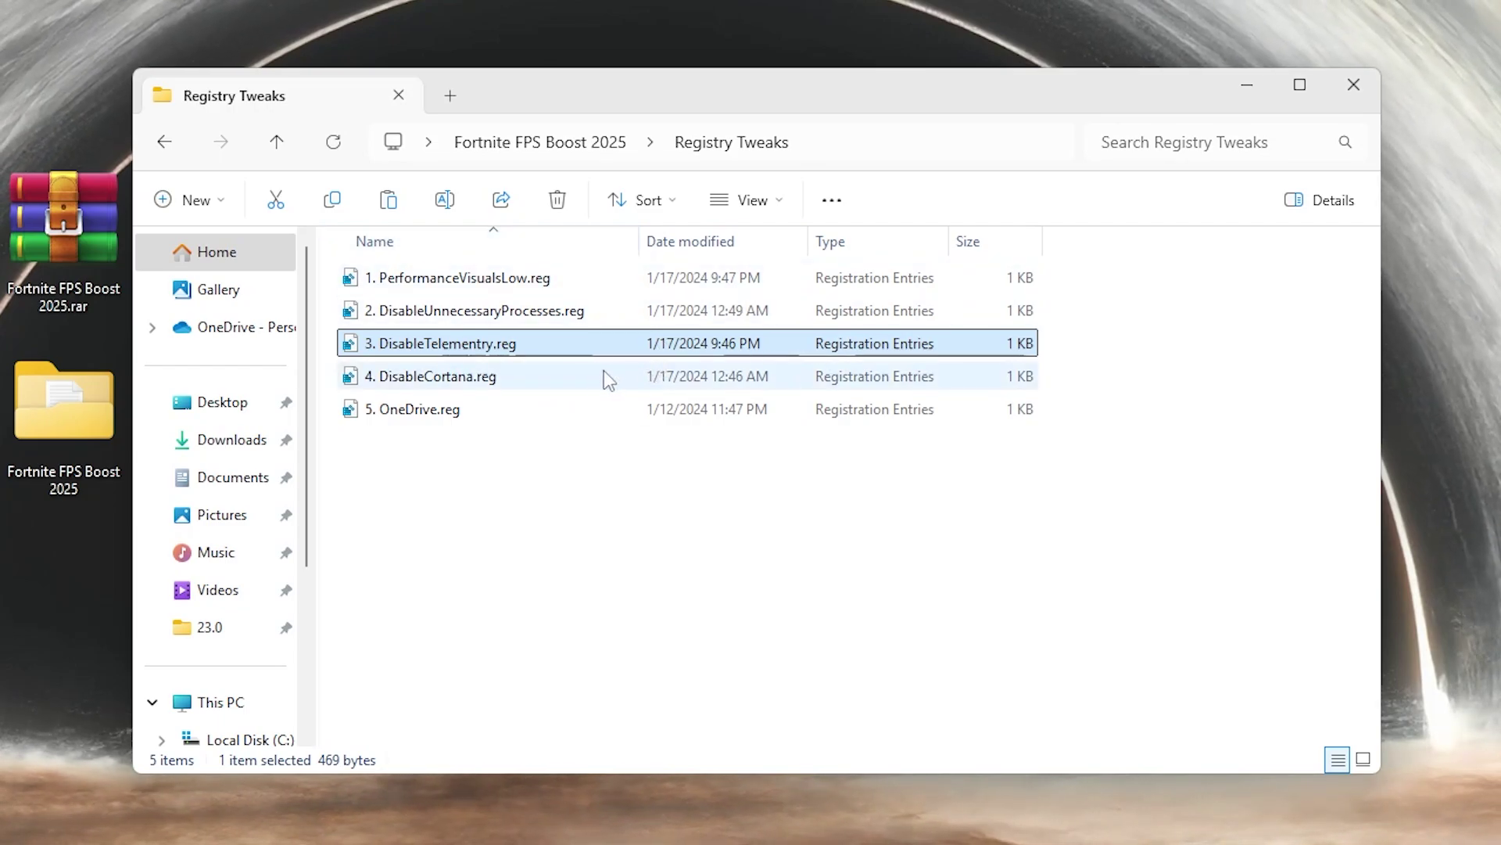
Step: Merge 4. DisableCortana.reg into the registry, approving the elevation and the import
{"action": "left_click", "coordinate": [445, 376]}
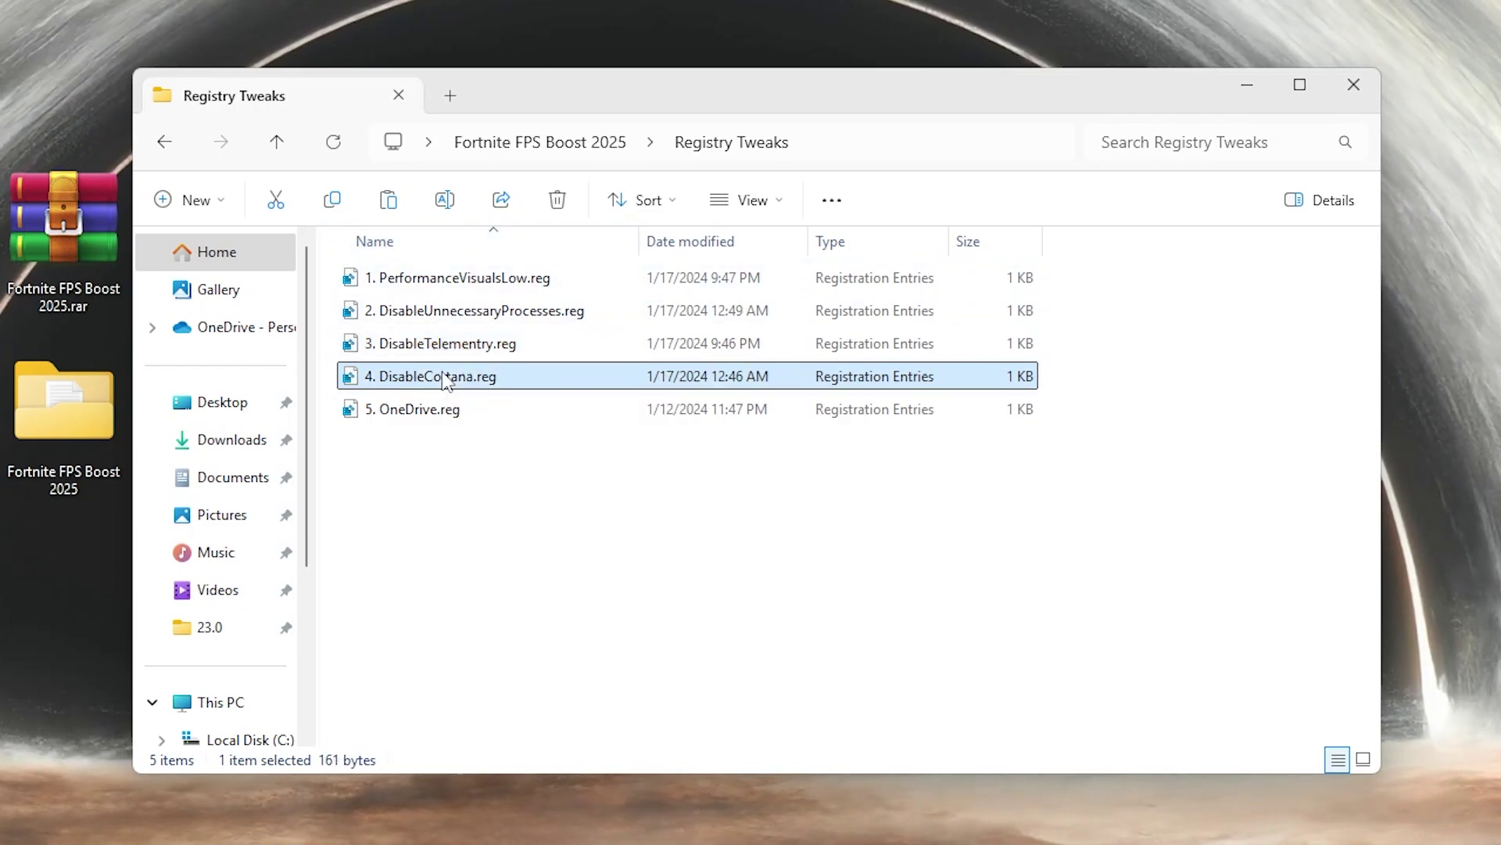
{"action": "double_click", "coordinate": [445, 377]}
{"action": "left_click", "coordinate": [632, 671]}
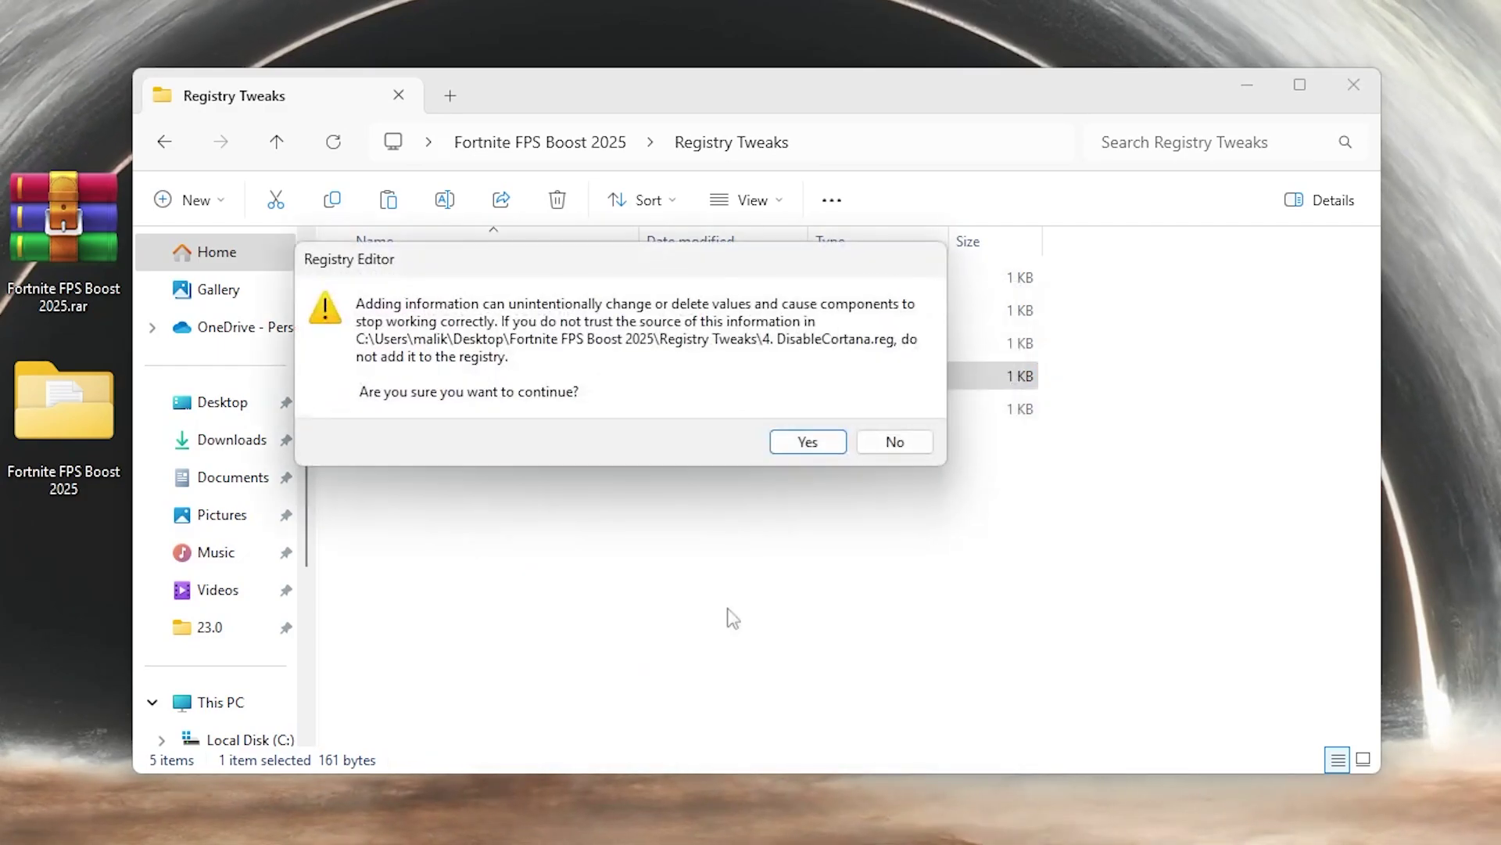
{"action": "left_click", "coordinate": [814, 450]}
{"action": "left_click", "coordinate": [879, 411]}
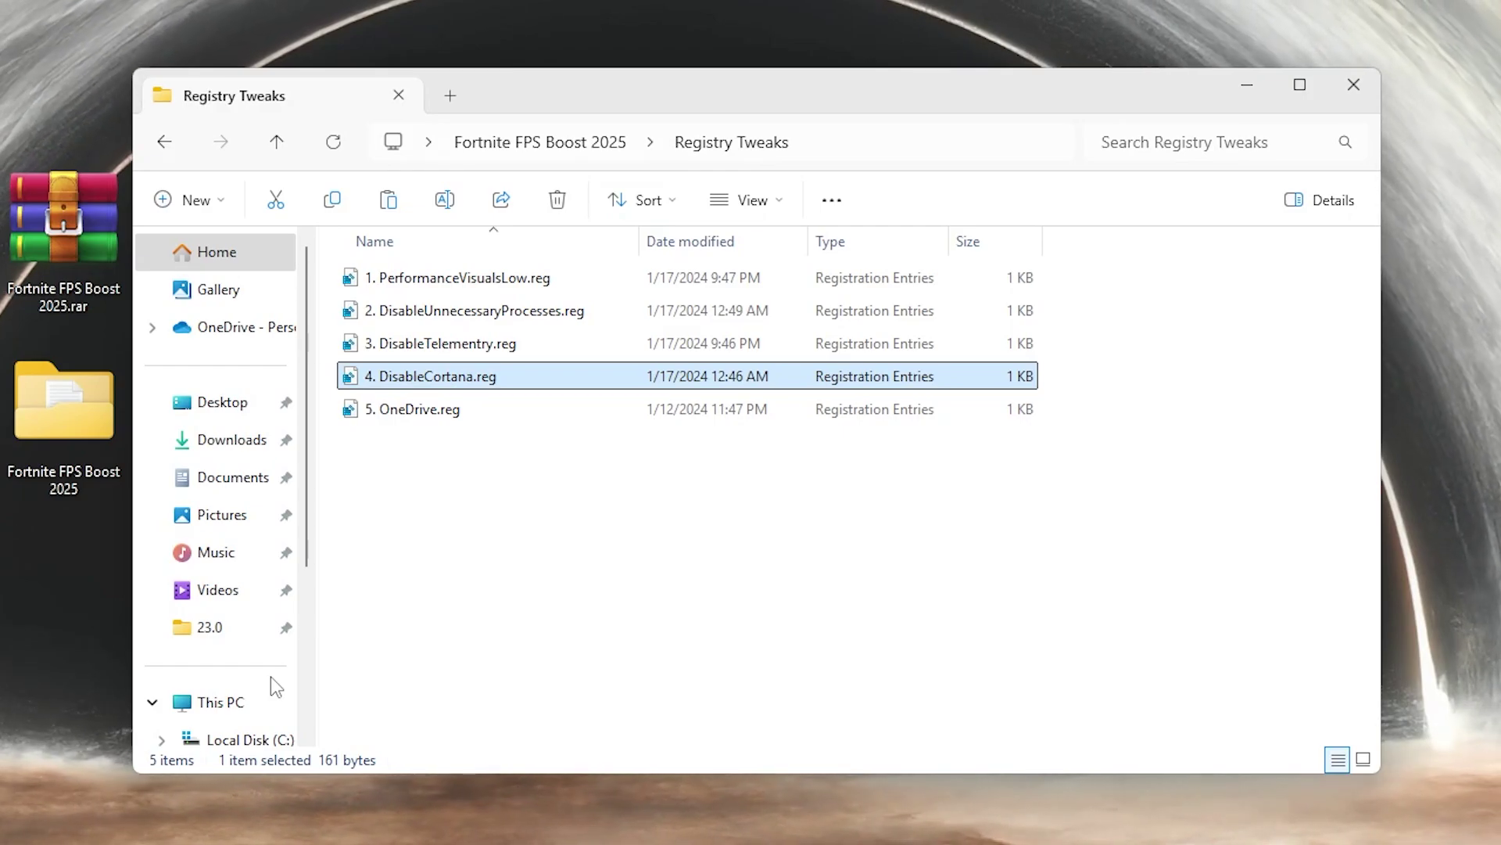
Step: Merge 5. OneDrive.reg into the registry, approving the elevation and the import
{"action": "double_click", "coordinate": [412, 412]}
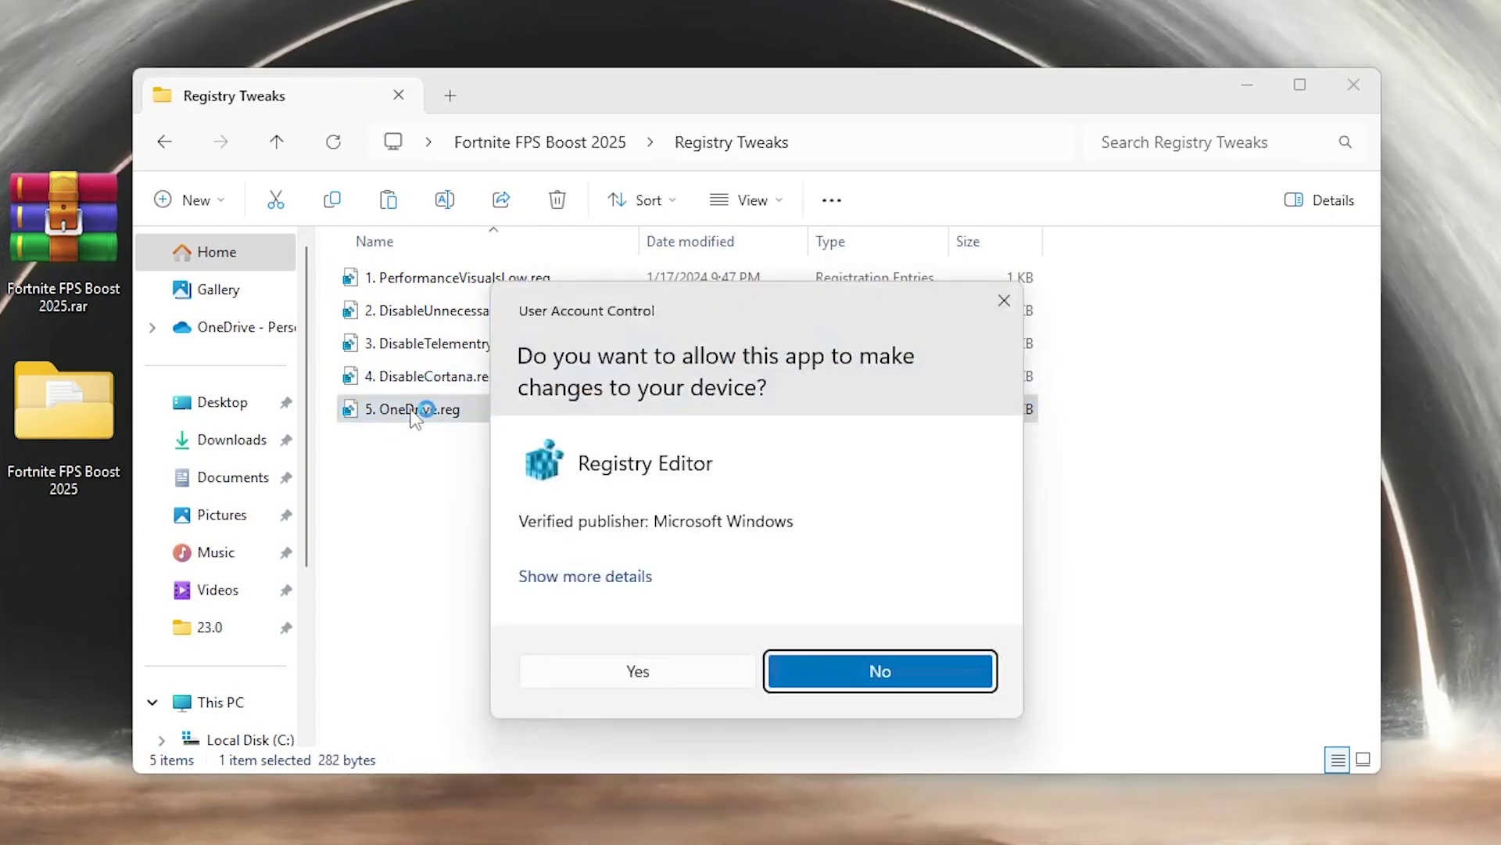
{"action": "left_click", "coordinate": [631, 682]}
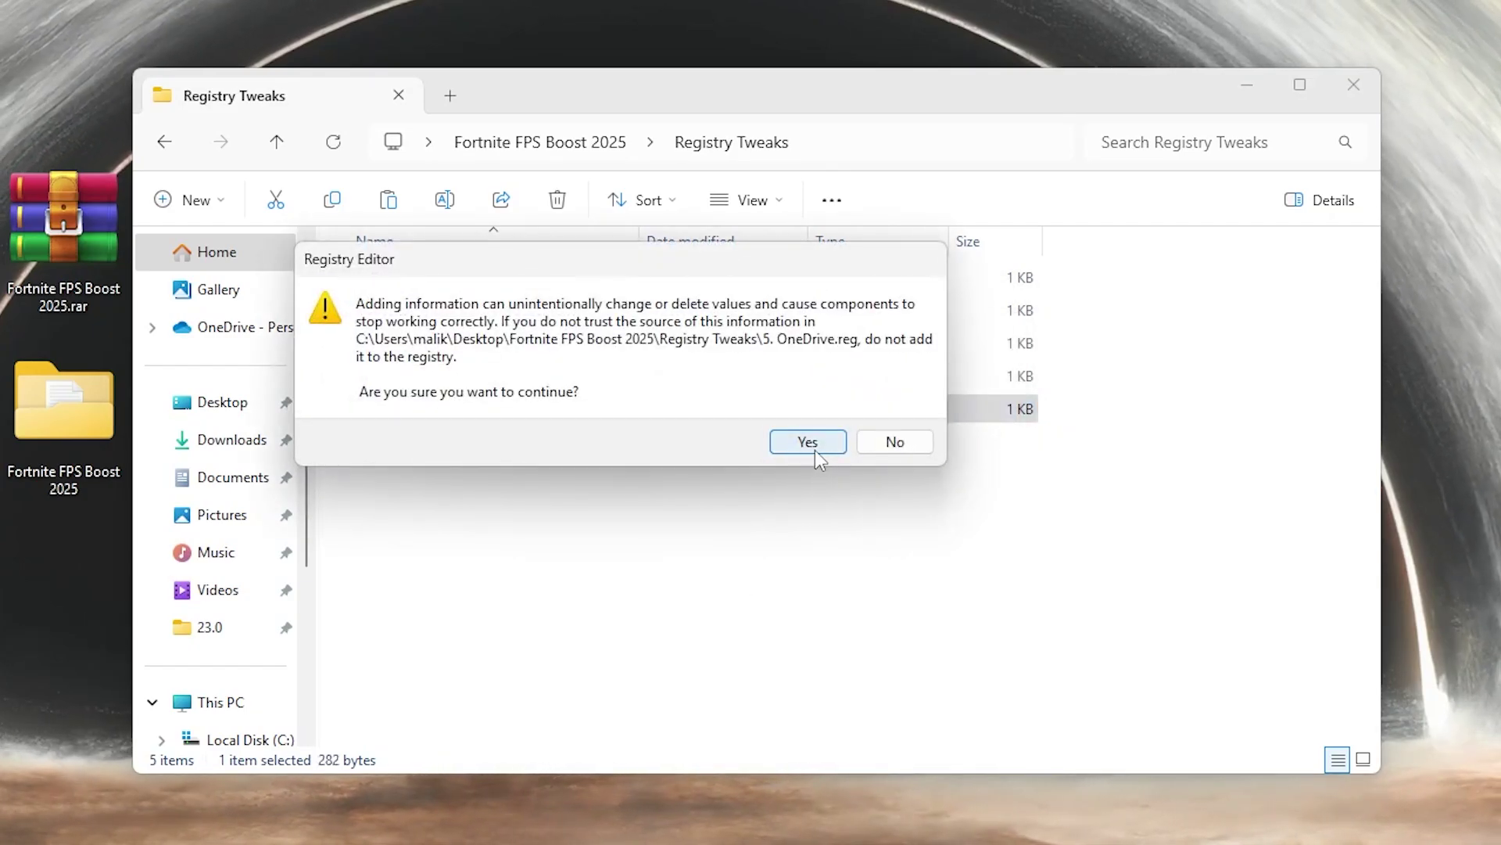
{"action": "left_click", "coordinate": [893, 440]}
{"action": "left_click", "coordinate": [890, 407]}
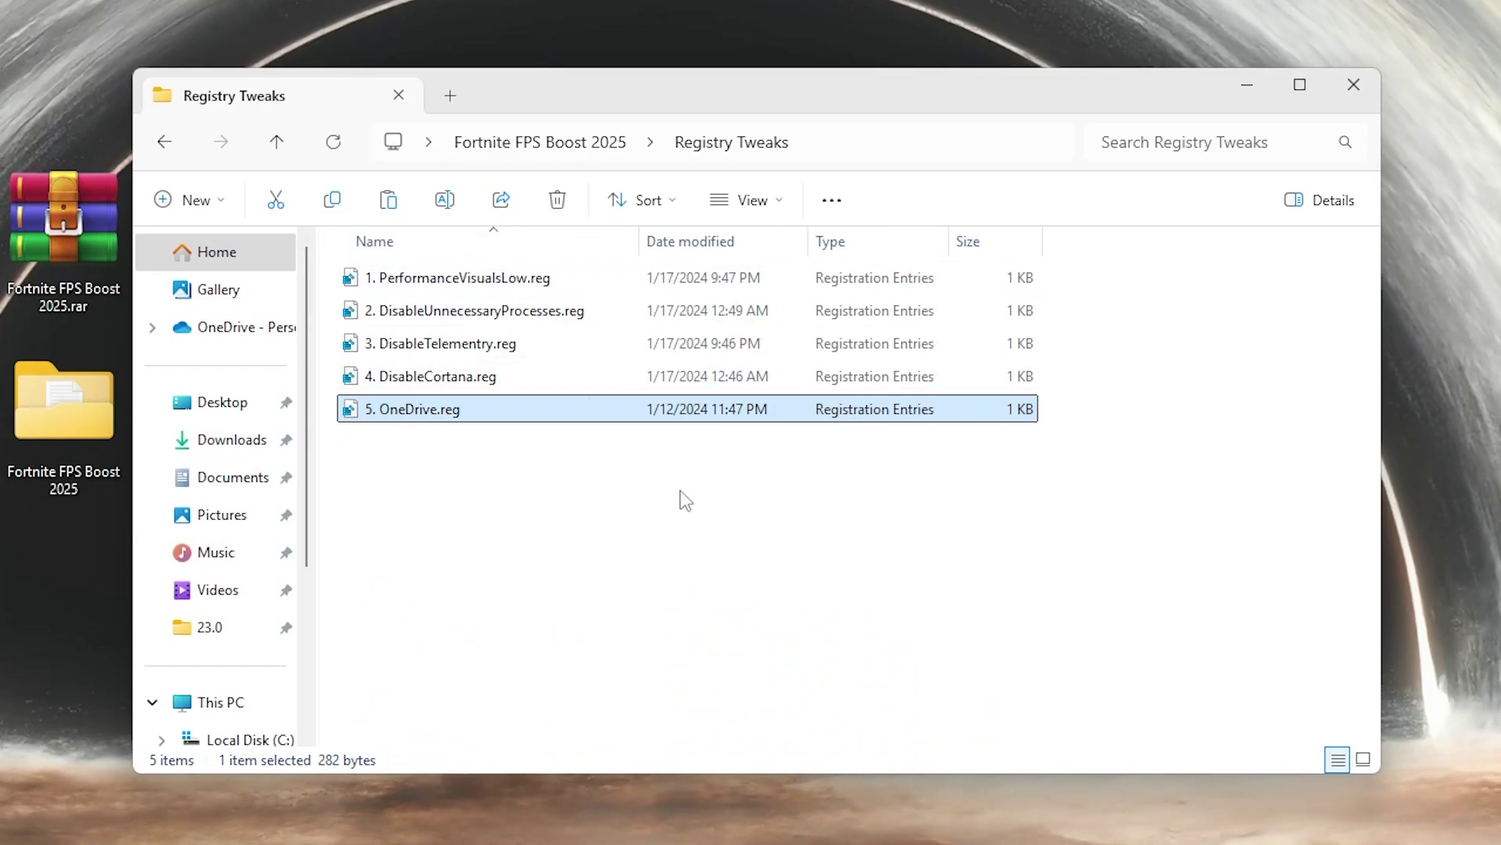
Step: Run CleanCache.cmd from the Fortnite FPS Boost 2025 folder with elevated rights despite the SmartScreen block, and bring its console fully into view
{"action": "key", "text": "alt+Left"}
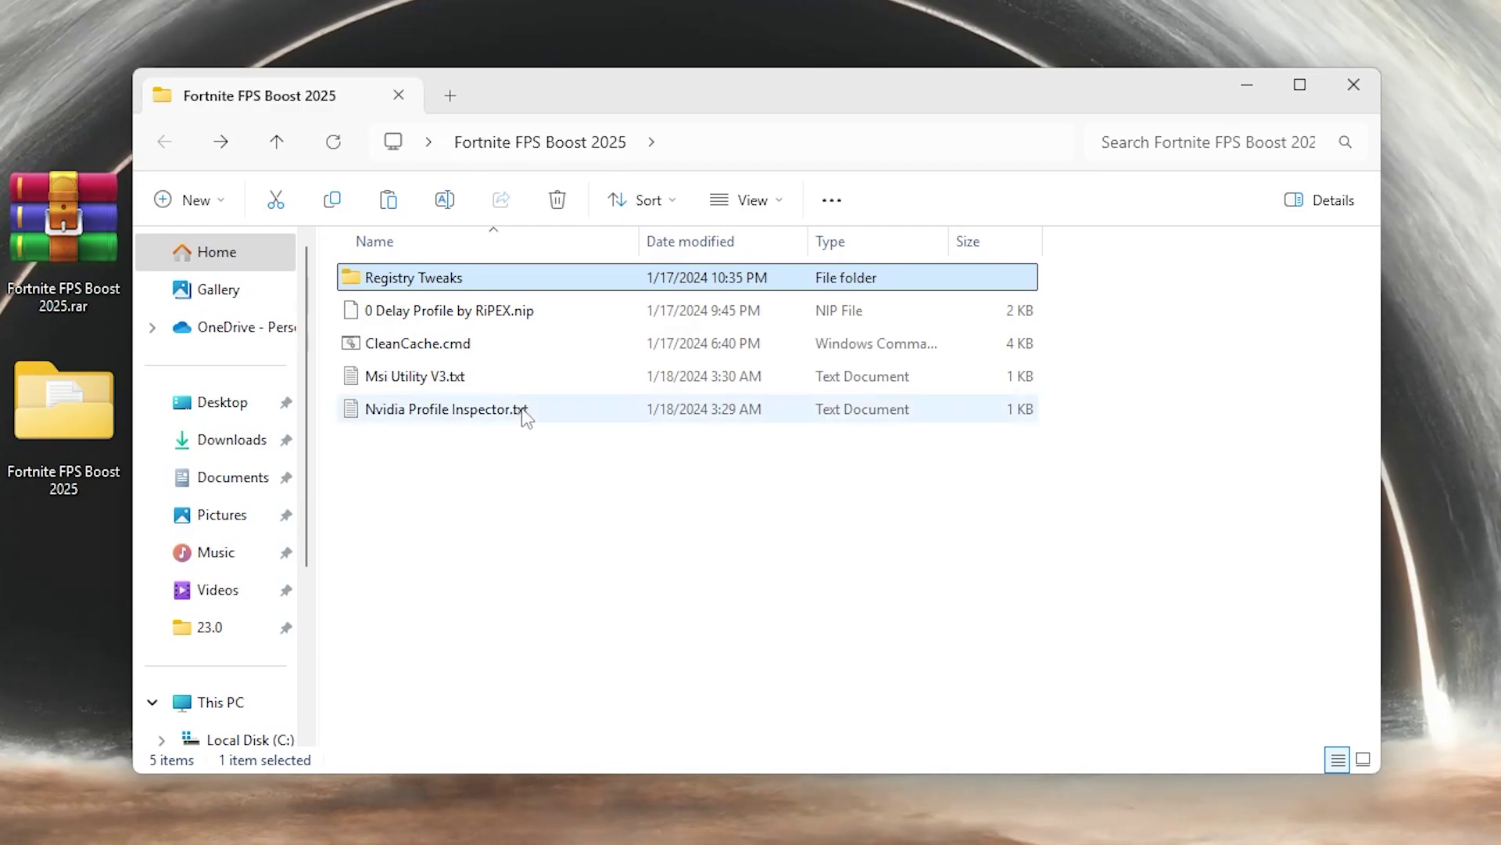
{"action": "right_click", "coordinate": [429, 359]}
{"action": "left_click", "coordinate": [526, 516]}
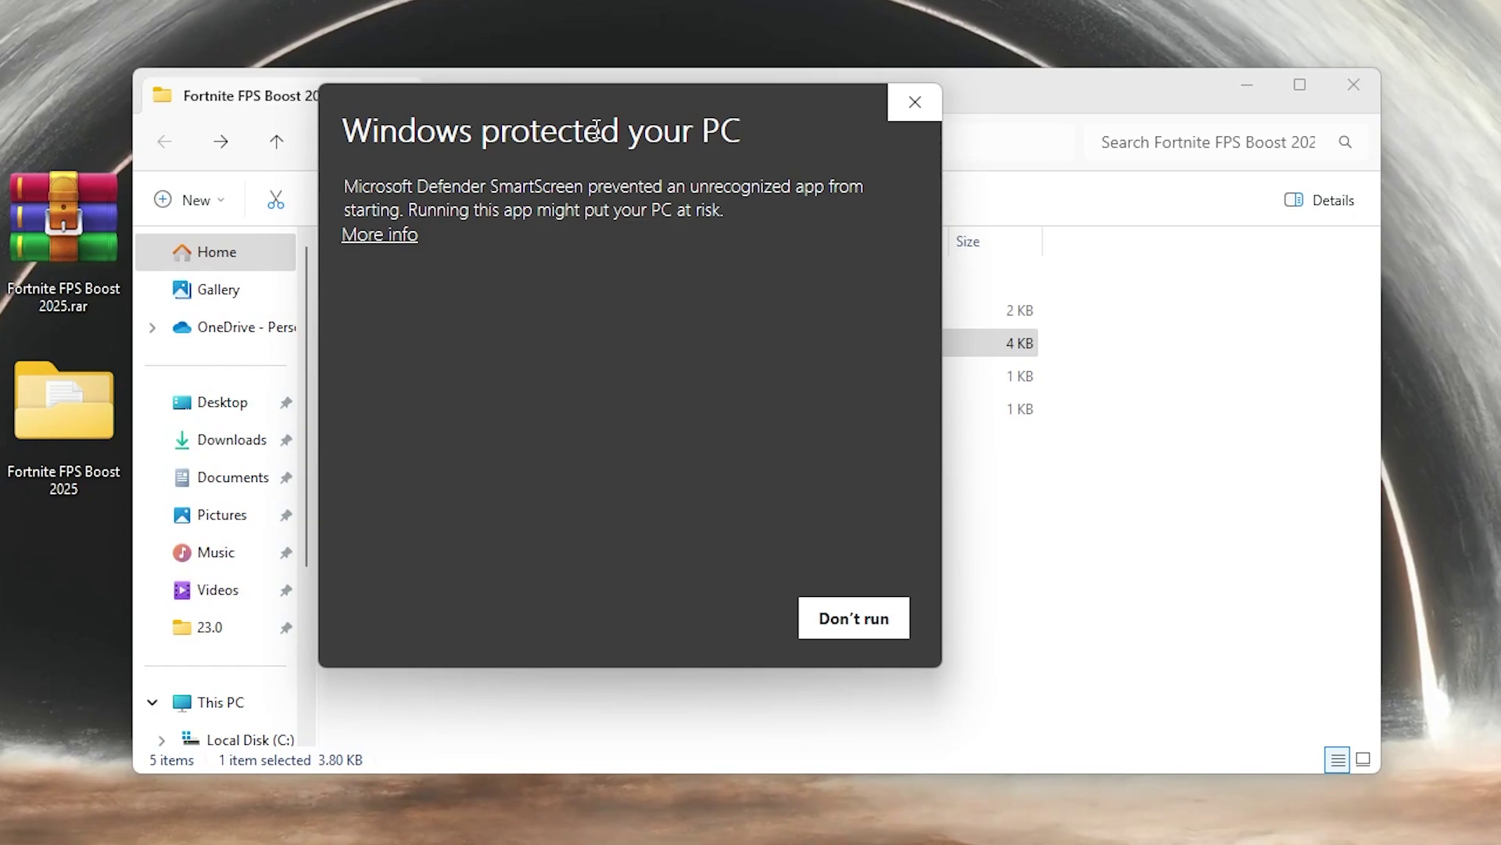
{"action": "left_click", "coordinate": [407, 237]}
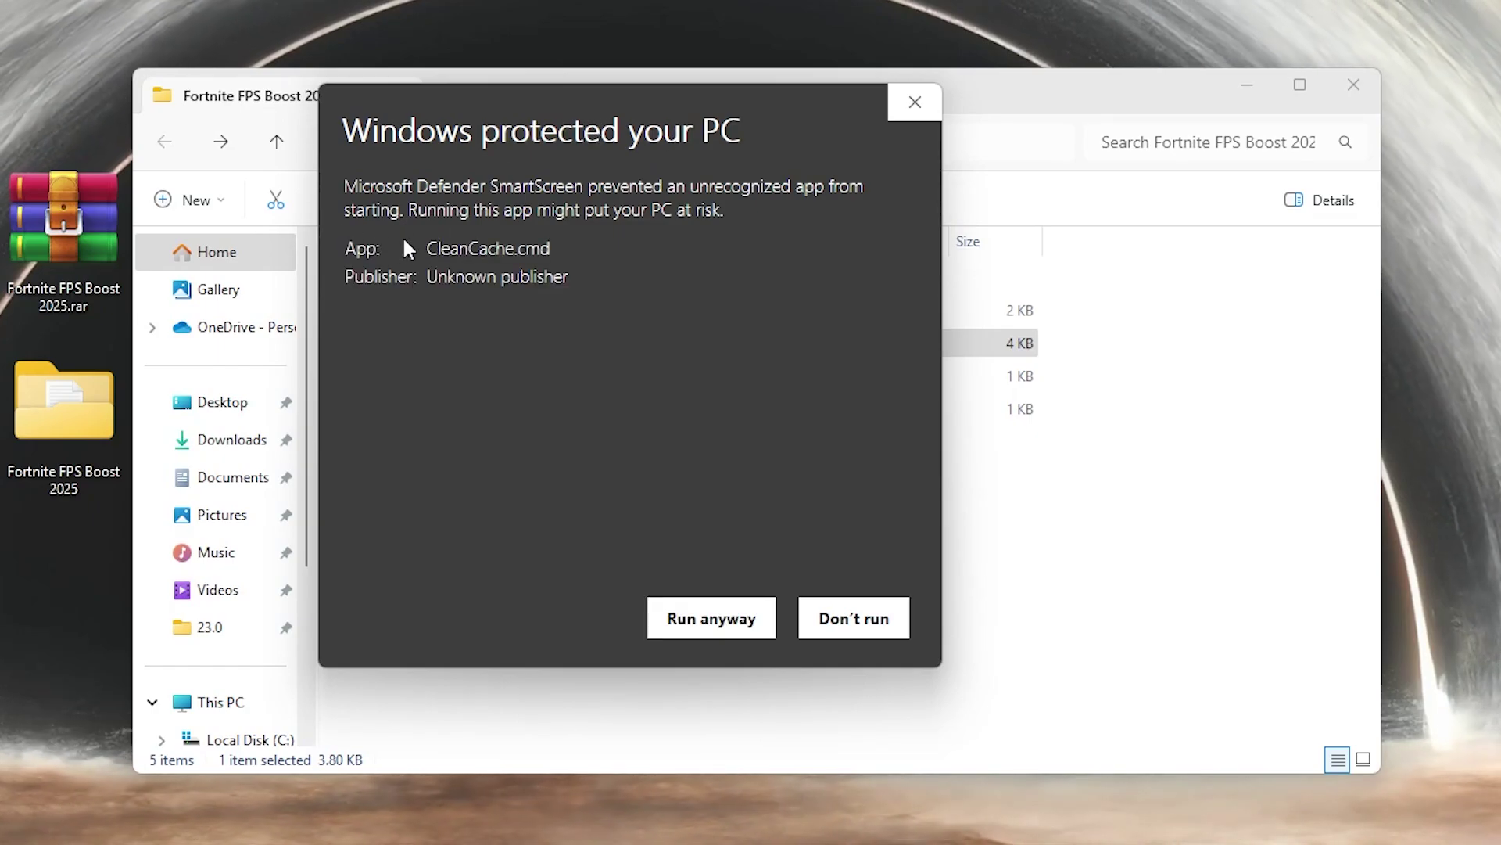
{"action": "left_click", "coordinate": [706, 626]}
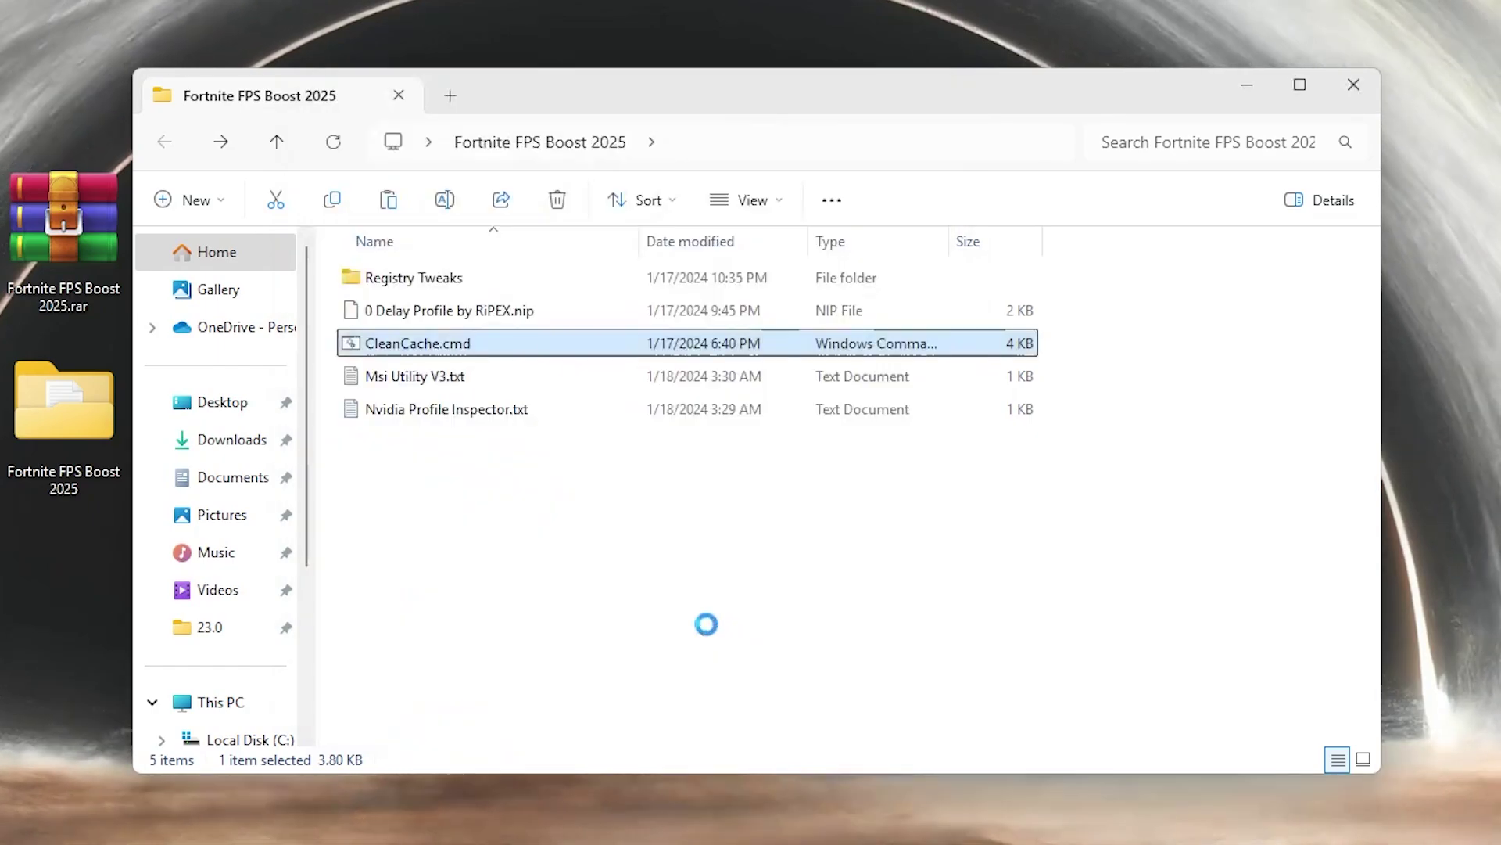
{"action": "left_click", "coordinate": [637, 671]}
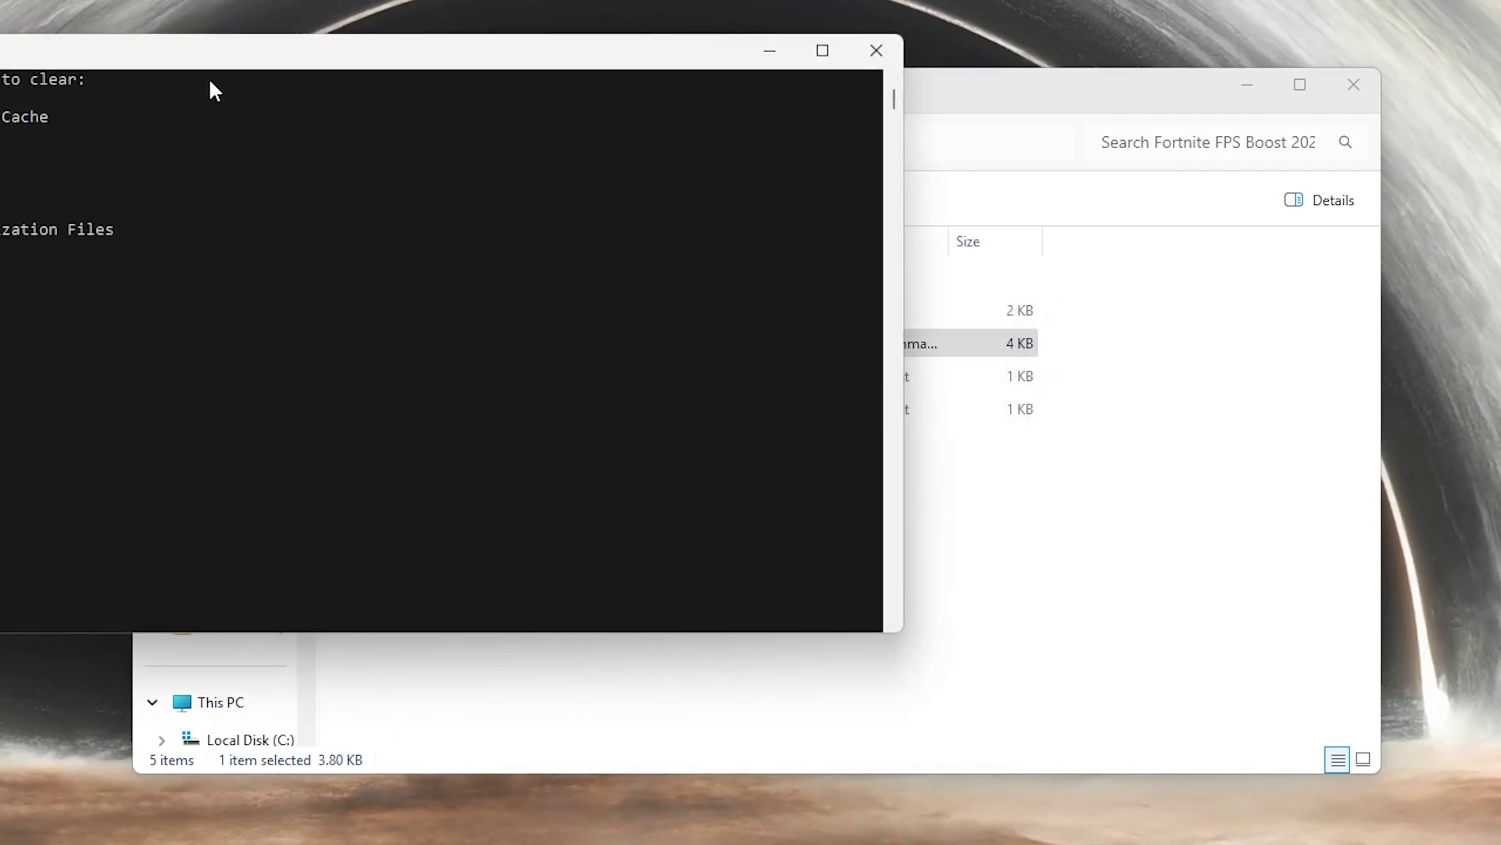
{"action": "left_click_drag", "start_coordinate": [229, 61], "coordinate": [634, 178]}
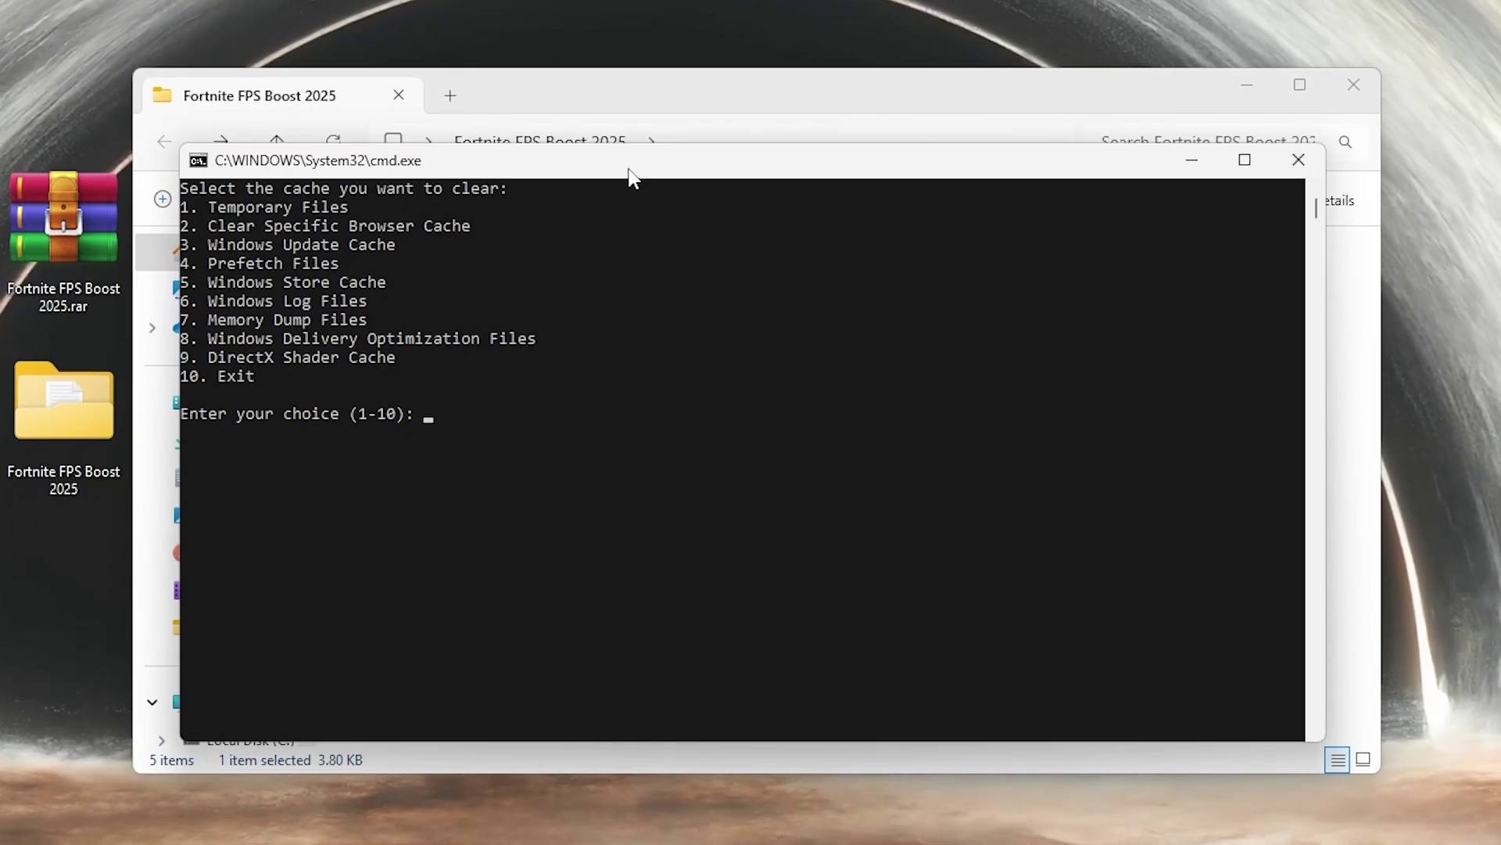
Step: Clear the Temporary Files with choice 1 and return to the cache selection list
{"action": "type", "text": "1"}
{"action": "key", "text": "Return"}
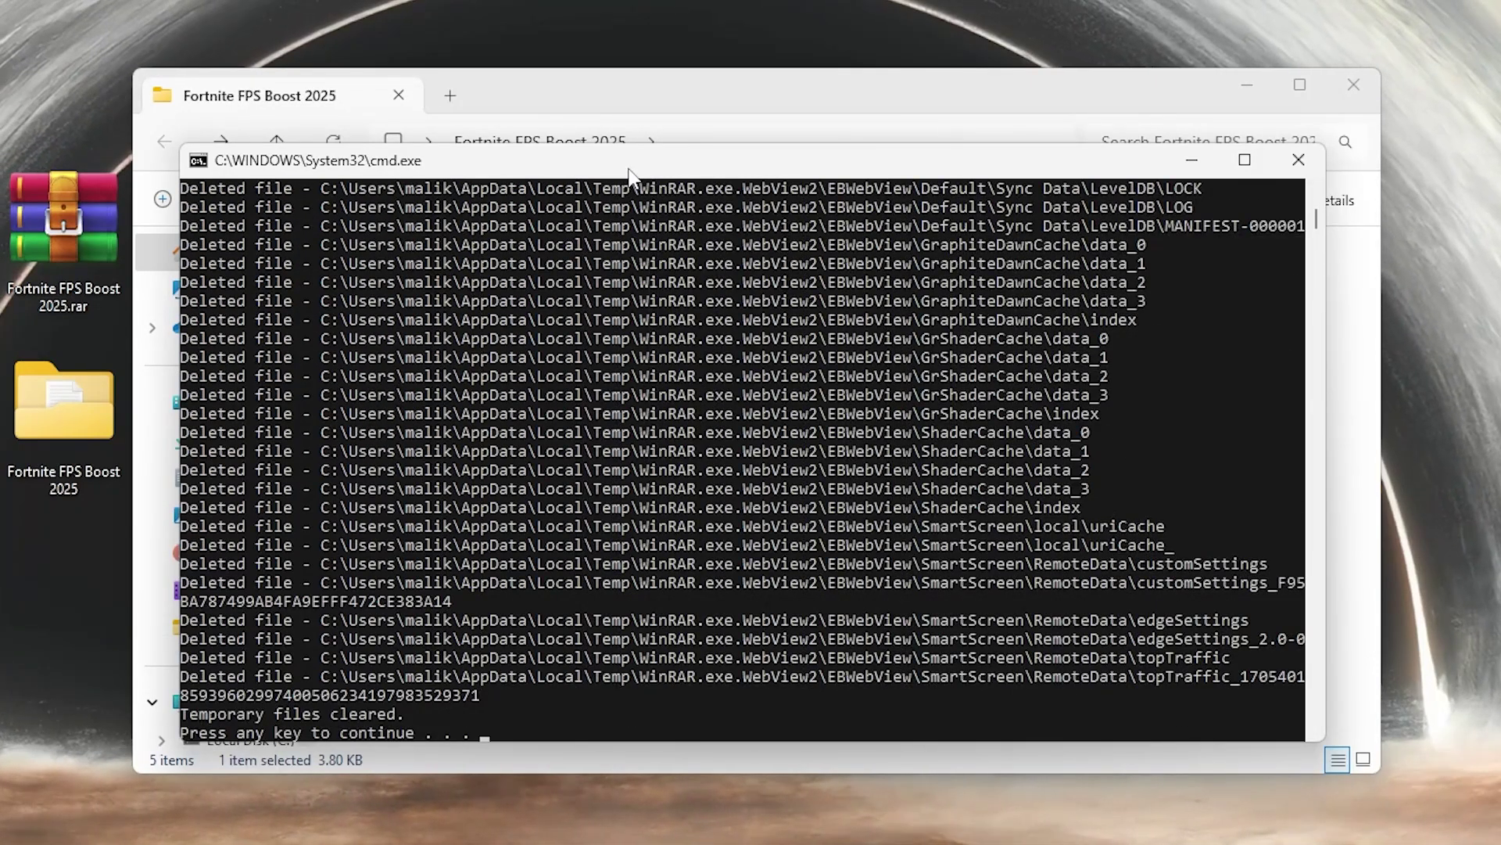
{"action": "key", "text": "Return"}
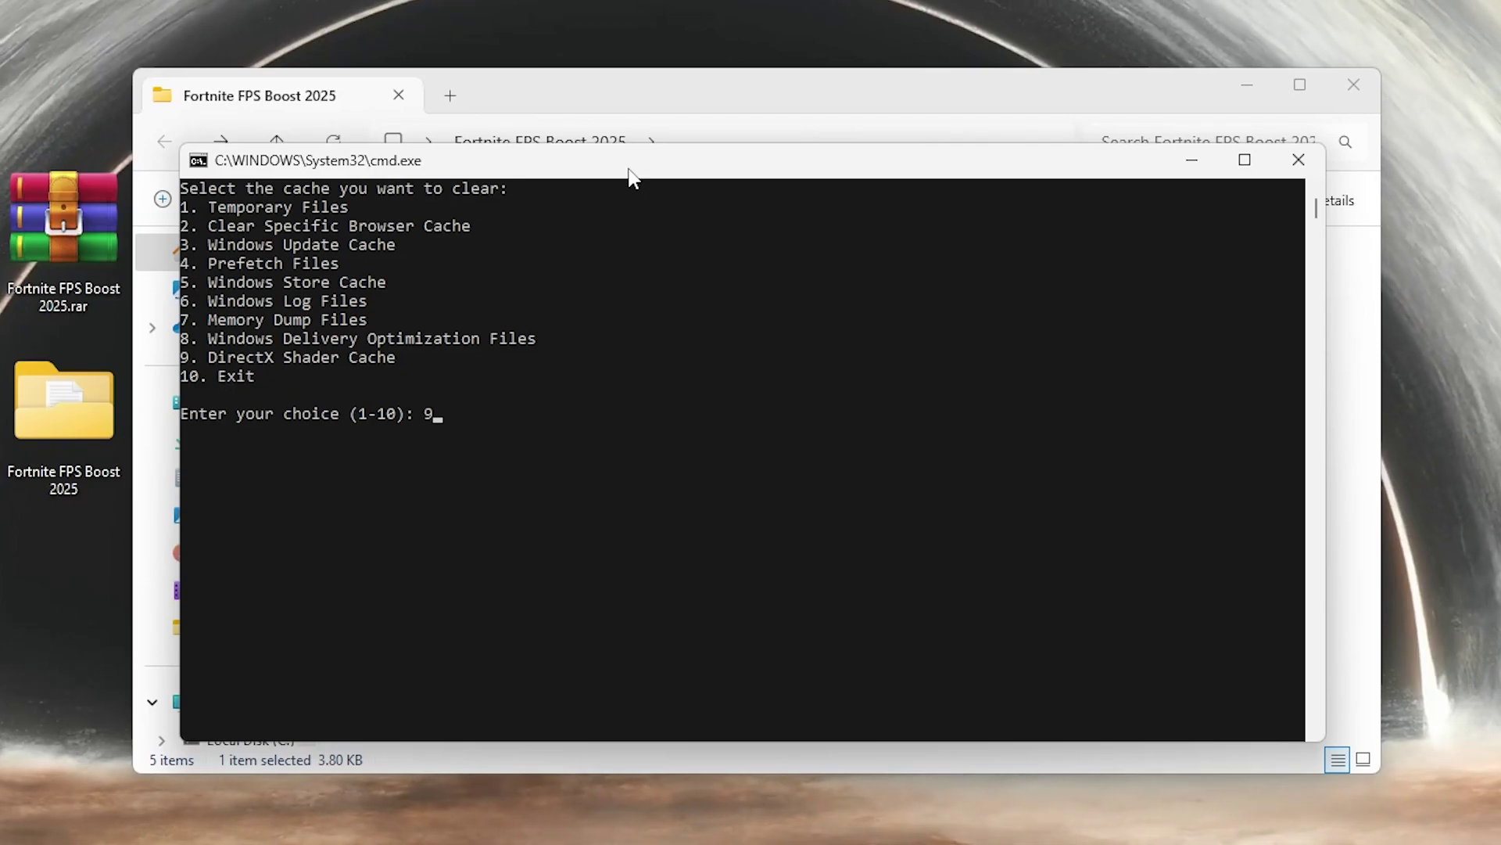
Step: Clear the DirectX Shader Cache with choice 9 and close the cache cleaning console
{"action": "key", "text": "Return"}
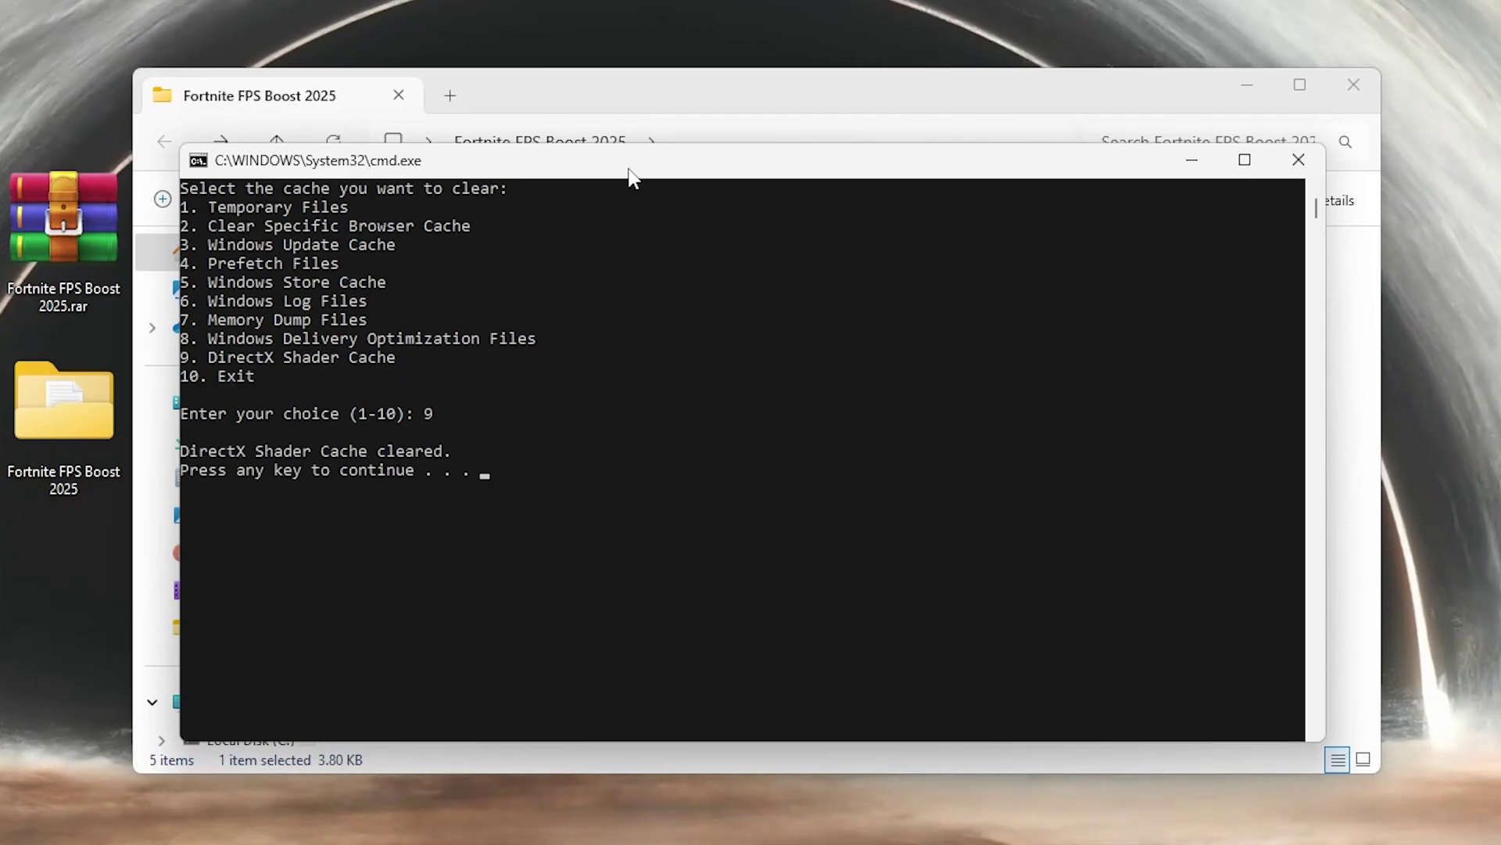
{"action": "key", "text": "Return"}
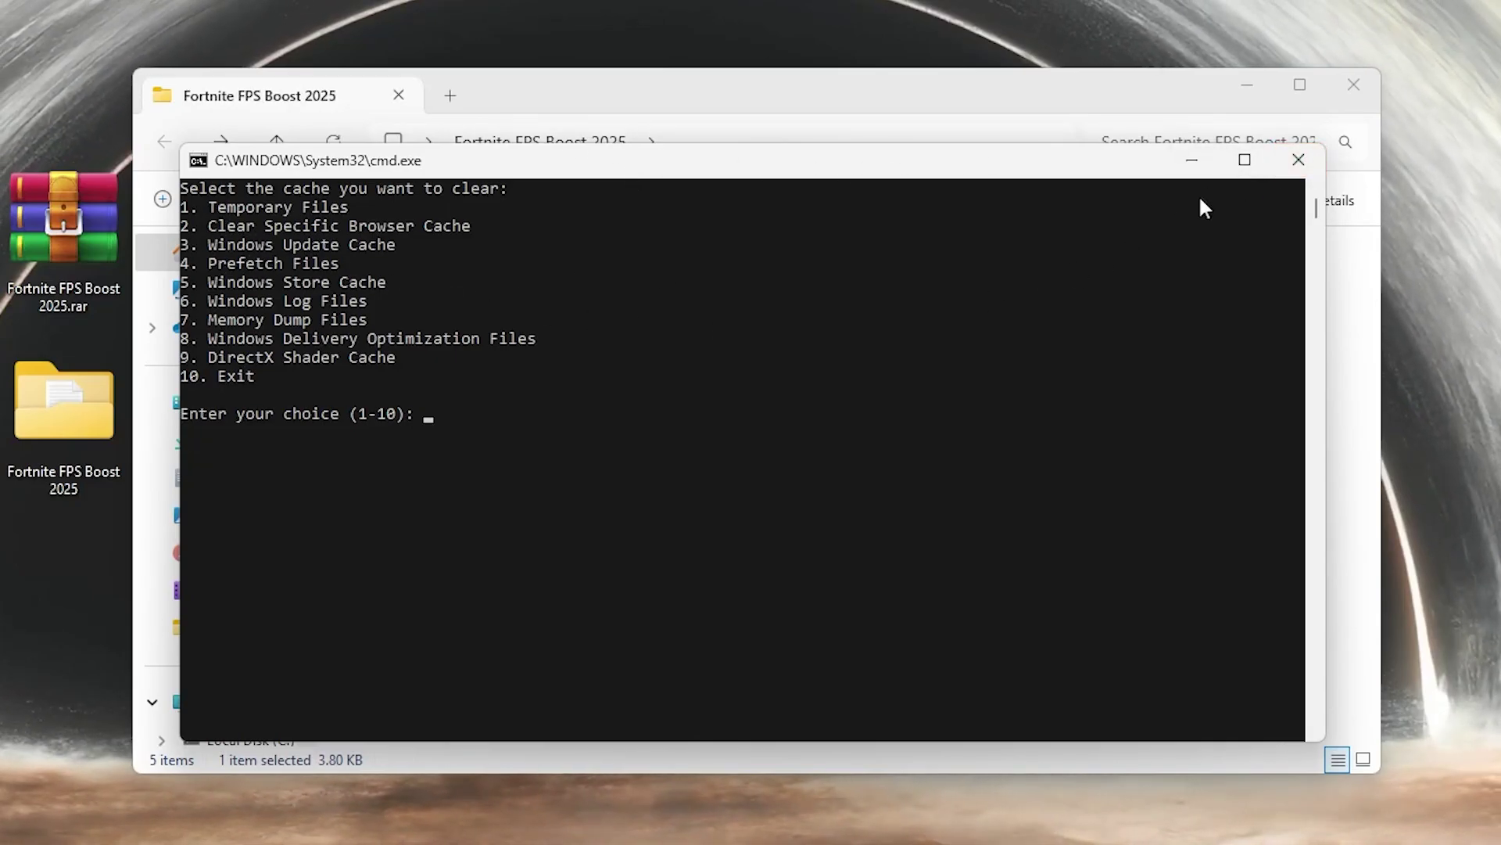
{"action": "left_click", "coordinate": [1298, 160]}
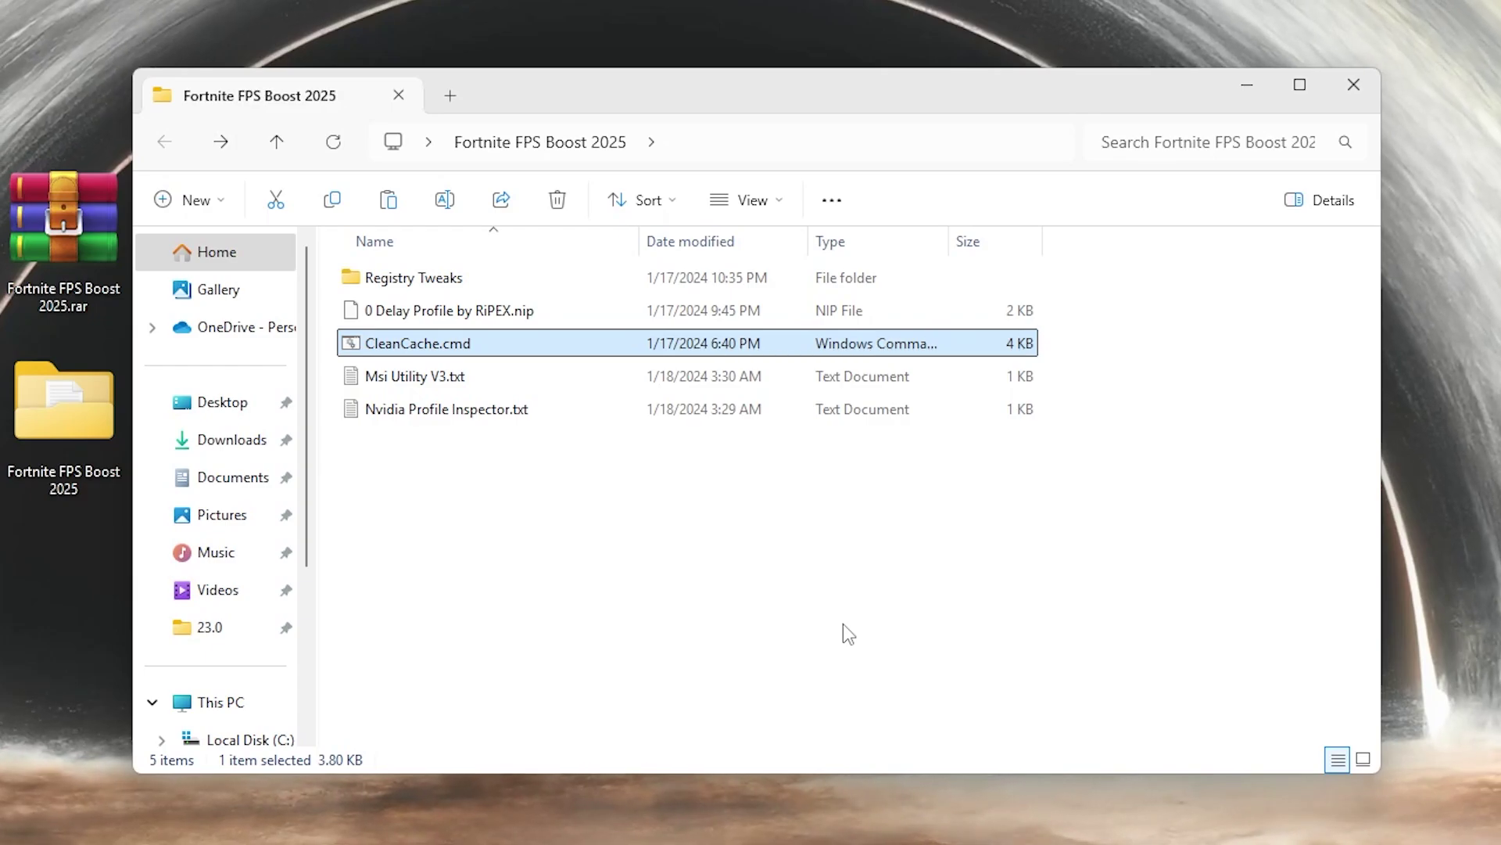
Step: Copy the MediaFire link from Msi Utility V3.txt, open it in Chrome and download MSI_util_v3.zip
{"action": "double_click", "coordinate": [435, 383]}
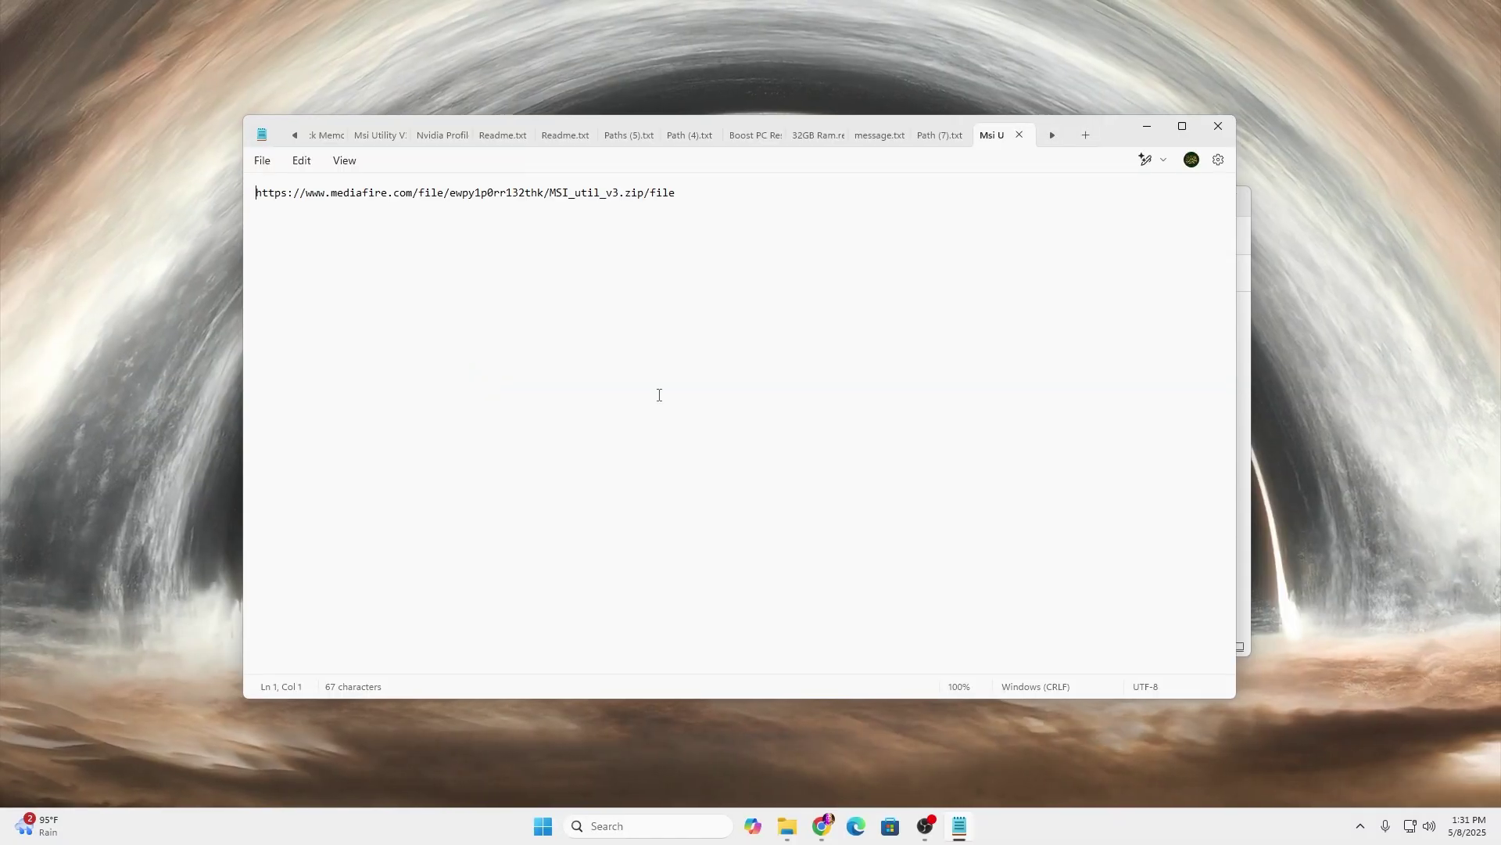
{"action": "triple_click", "coordinate": [549, 200]}
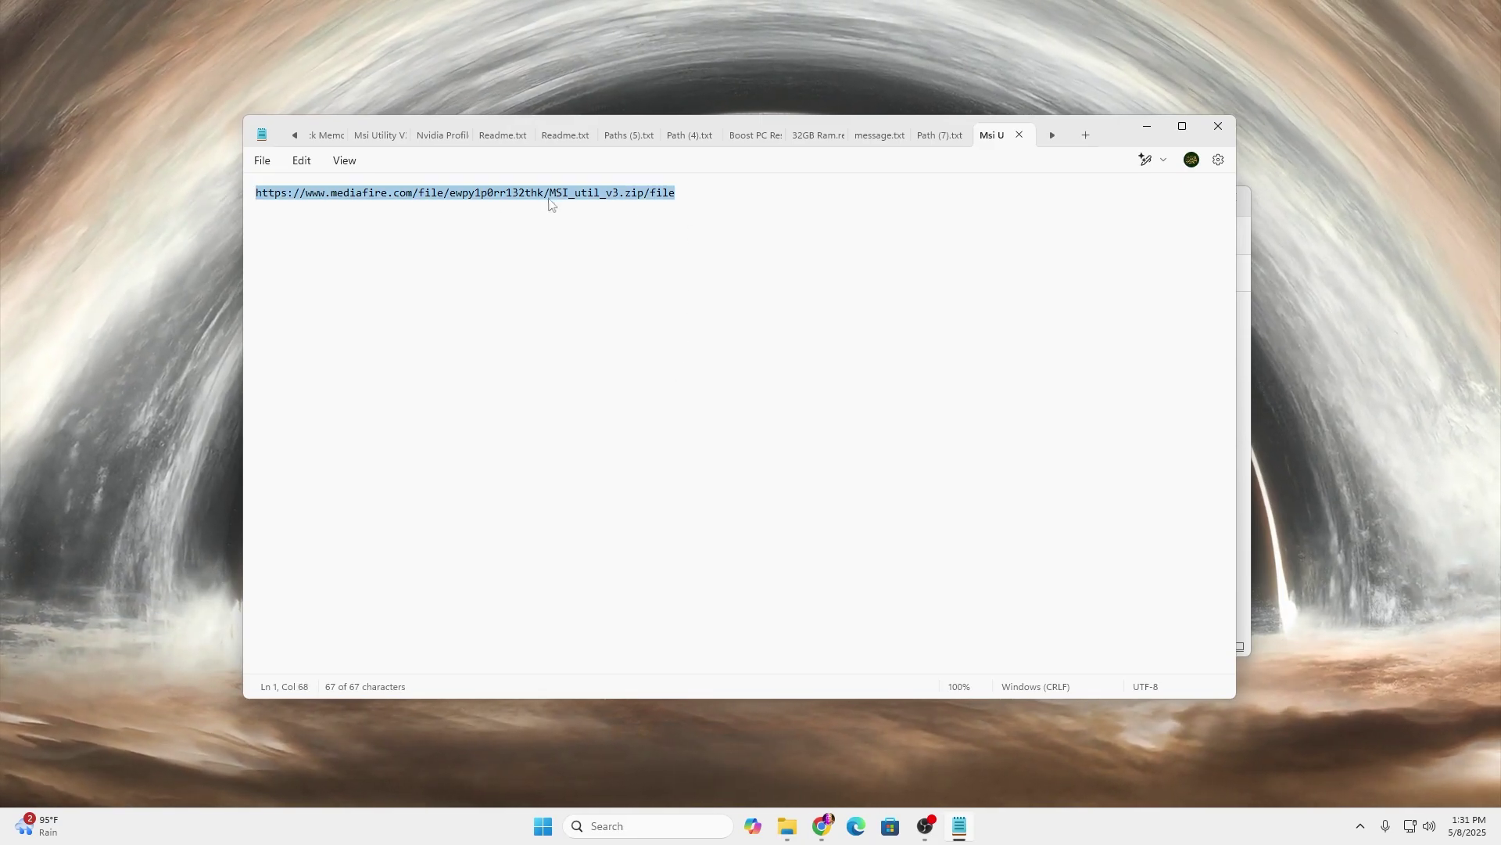
{"action": "left_click", "coordinate": [822, 826]}
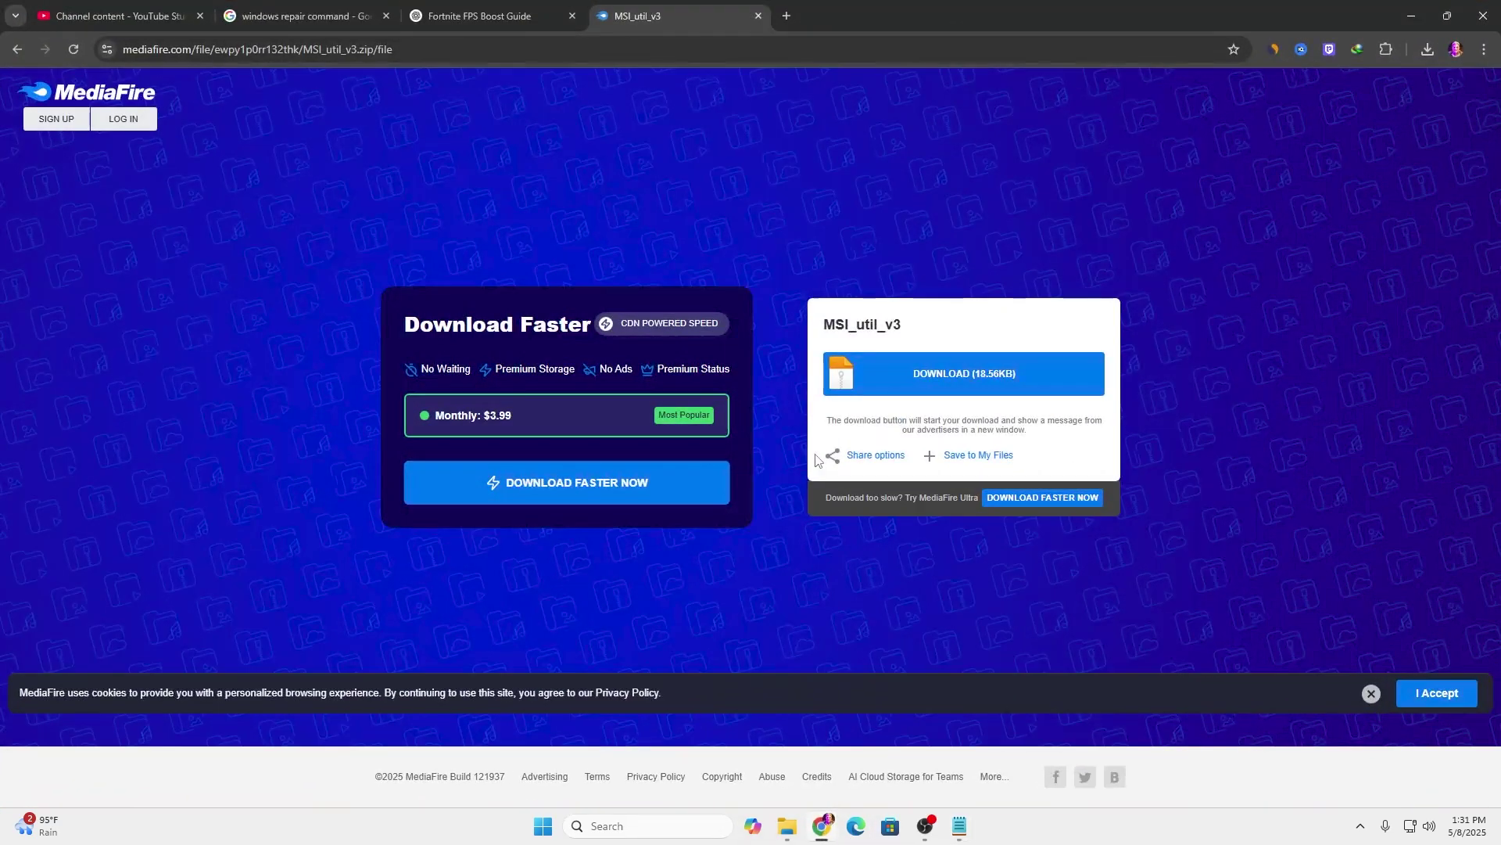
{"action": "left_click", "coordinate": [969, 373]}
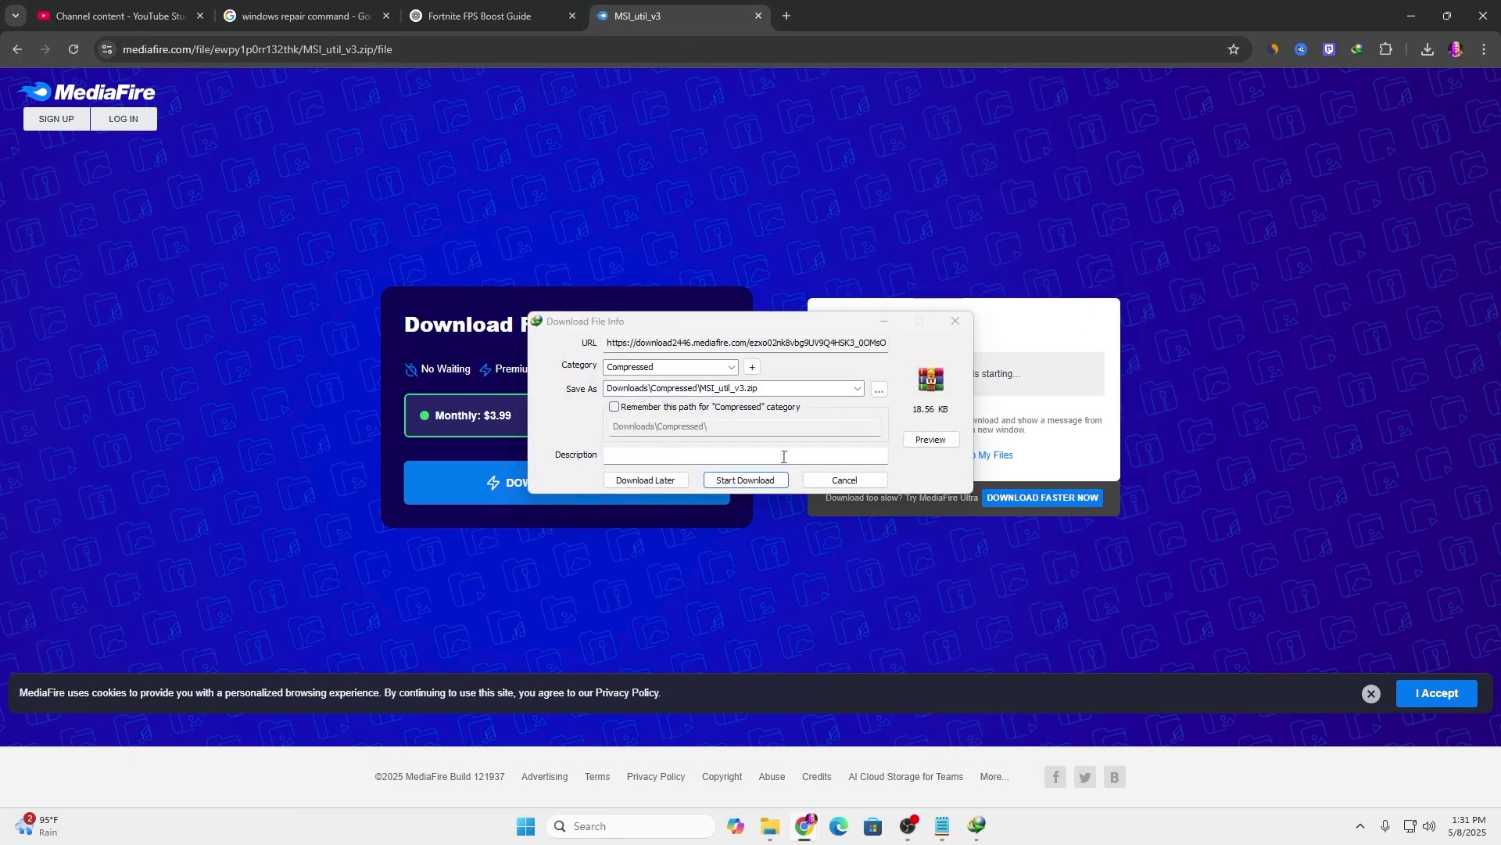
{"action": "left_click", "coordinate": [747, 480]}
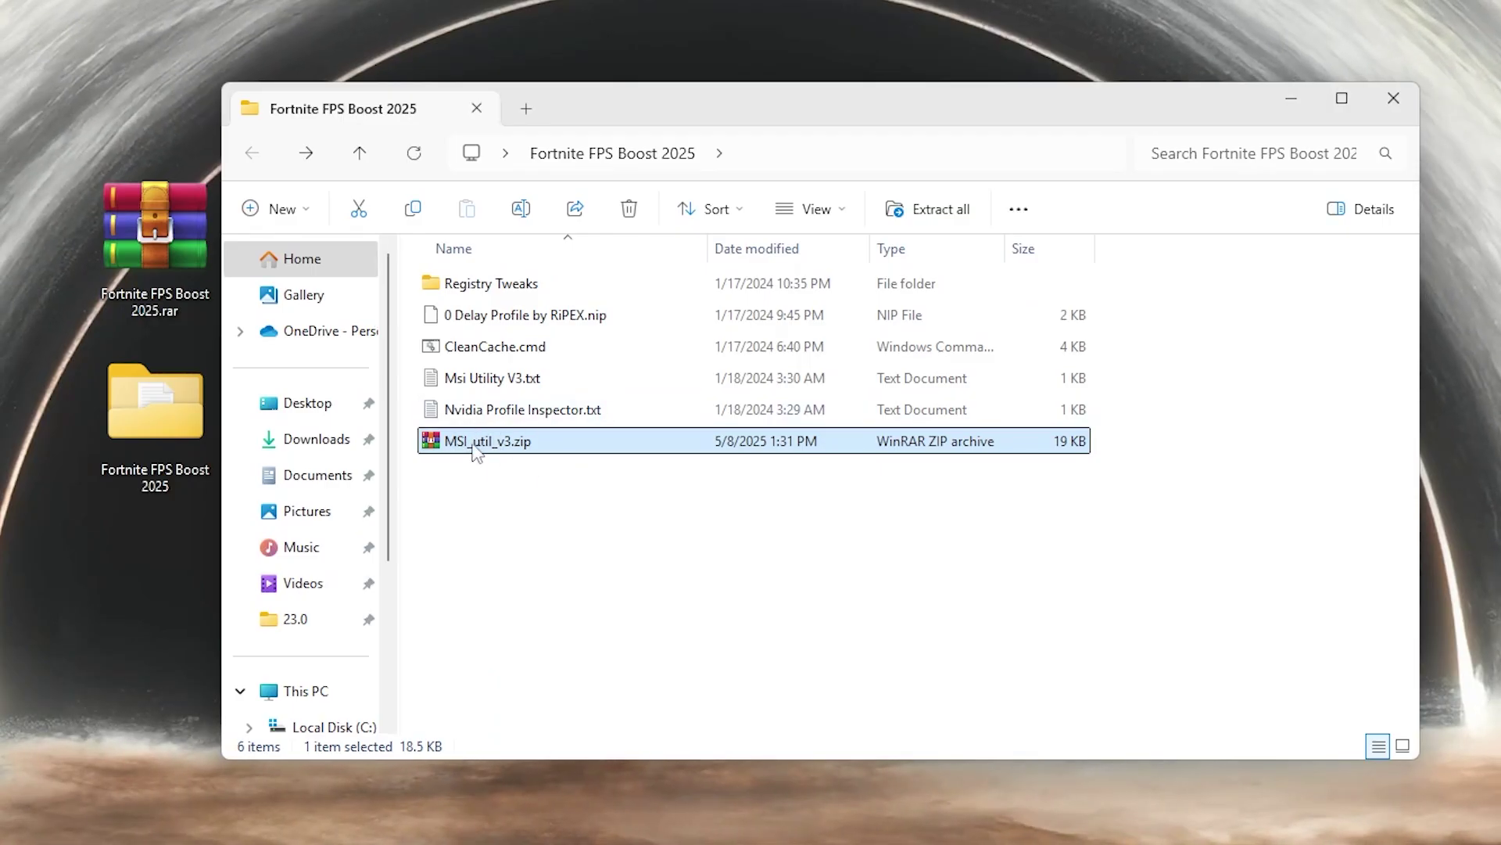
Step: Extract MSI_util_v3.exe from MSI_util_v3.zip into the Fortnite FPS Boost 2025 folder
{"action": "double_click", "coordinate": [499, 448]}
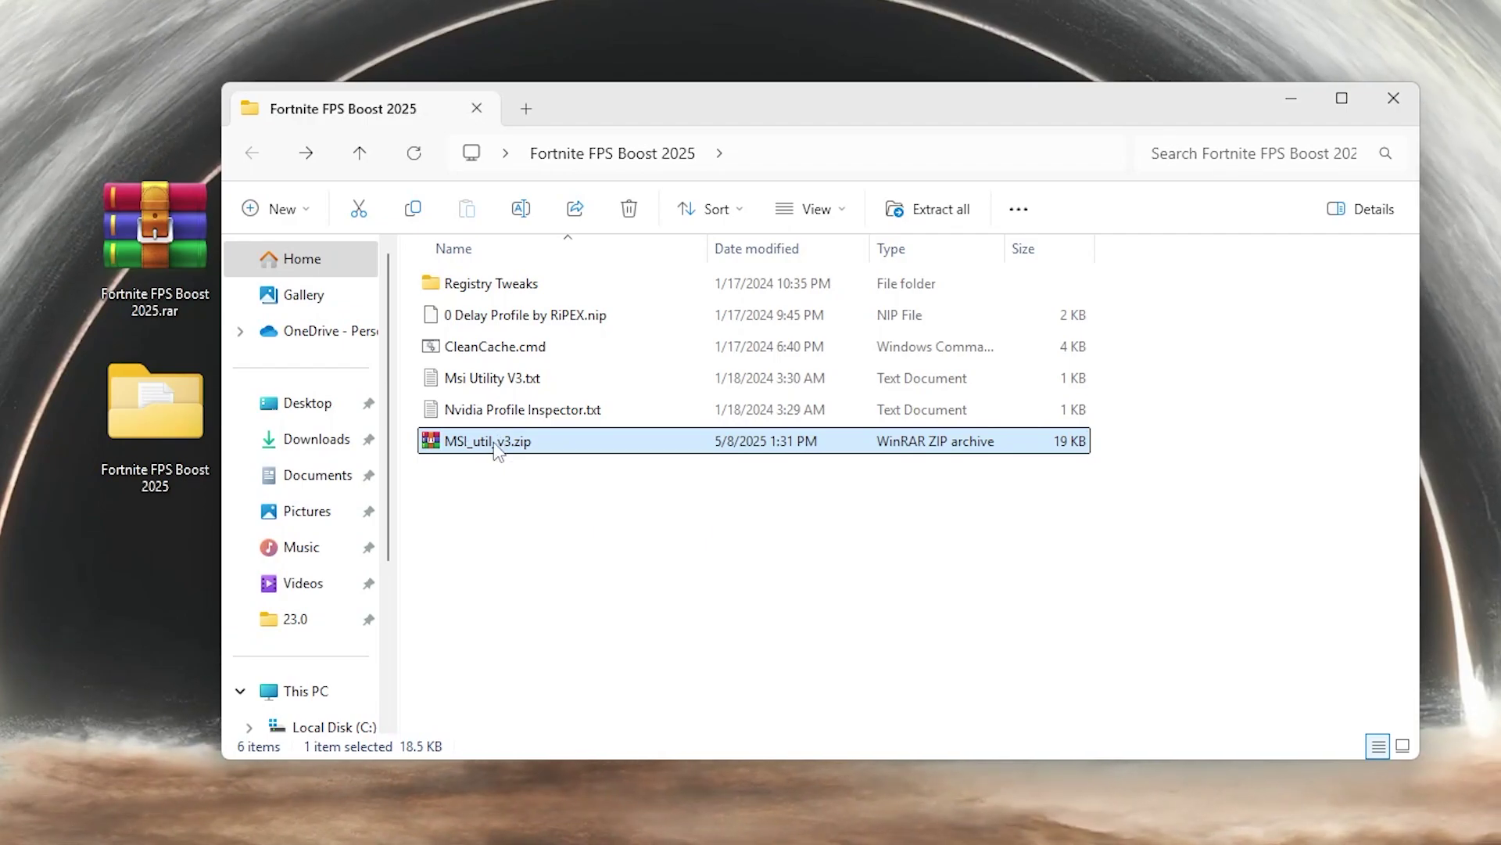
{"action": "left_click", "coordinate": [98, 184]}
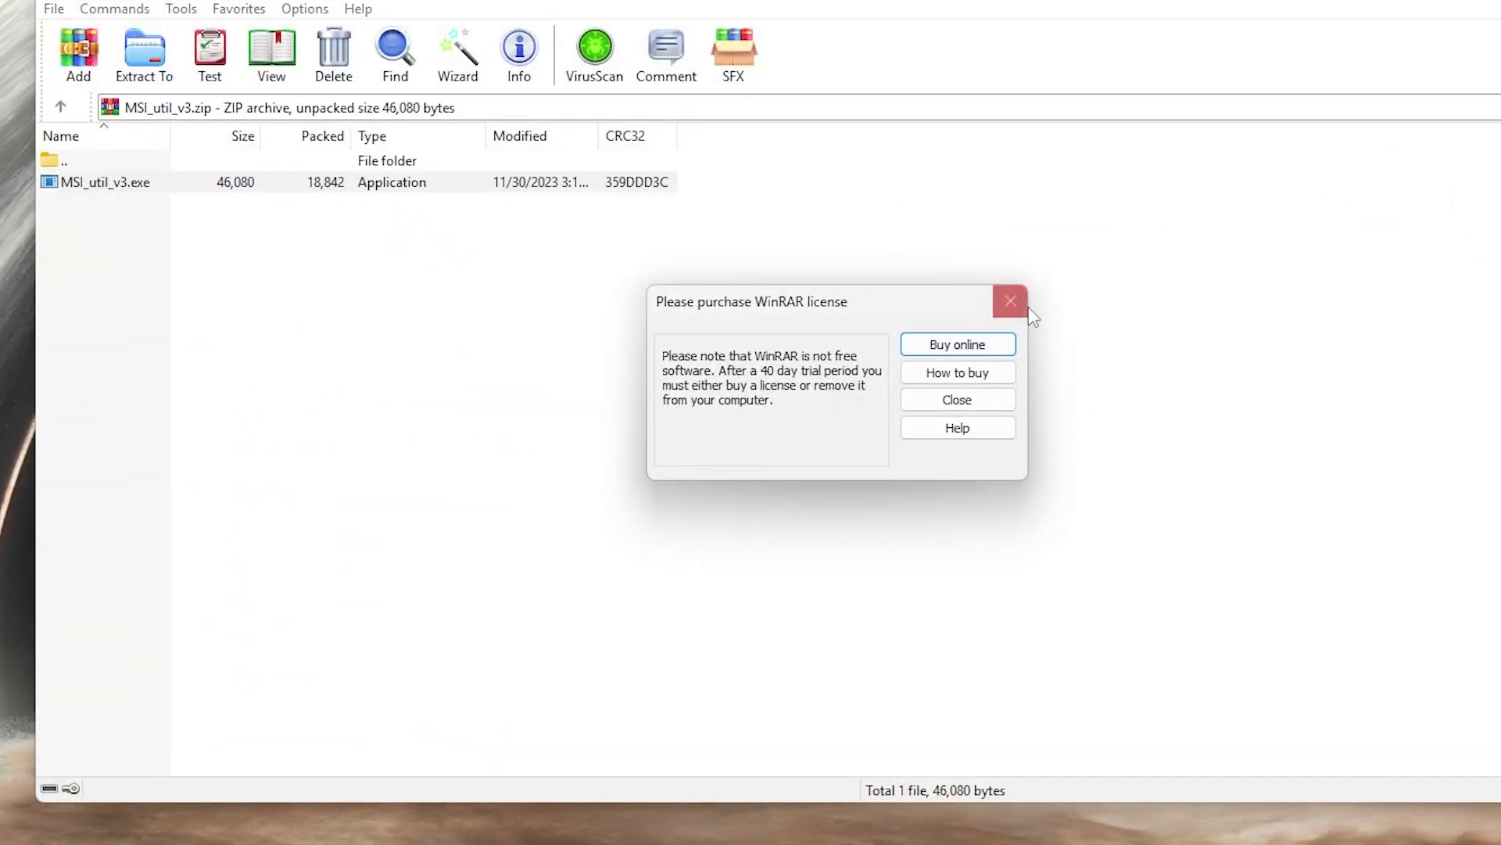
{"action": "left_click", "coordinate": [1025, 305]}
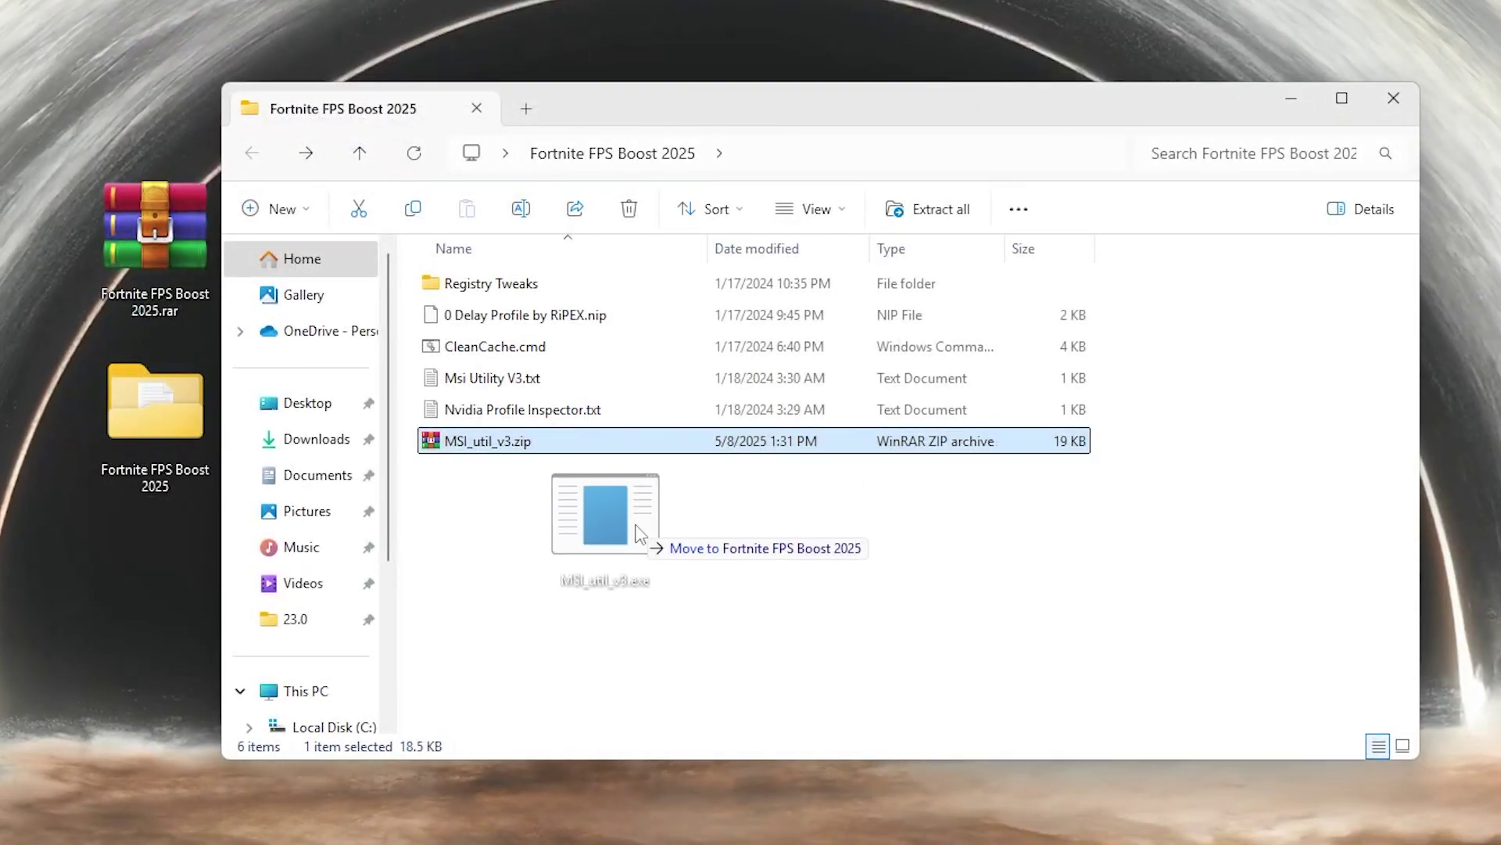
{"action": "left_click_drag", "start_coordinate": [614, 528], "coordinate": [565, 524]}
Step: Run MSI_util_v3.exe as administrator, allowing it to make changes to the device
{"action": "right_click", "coordinate": [478, 481]}
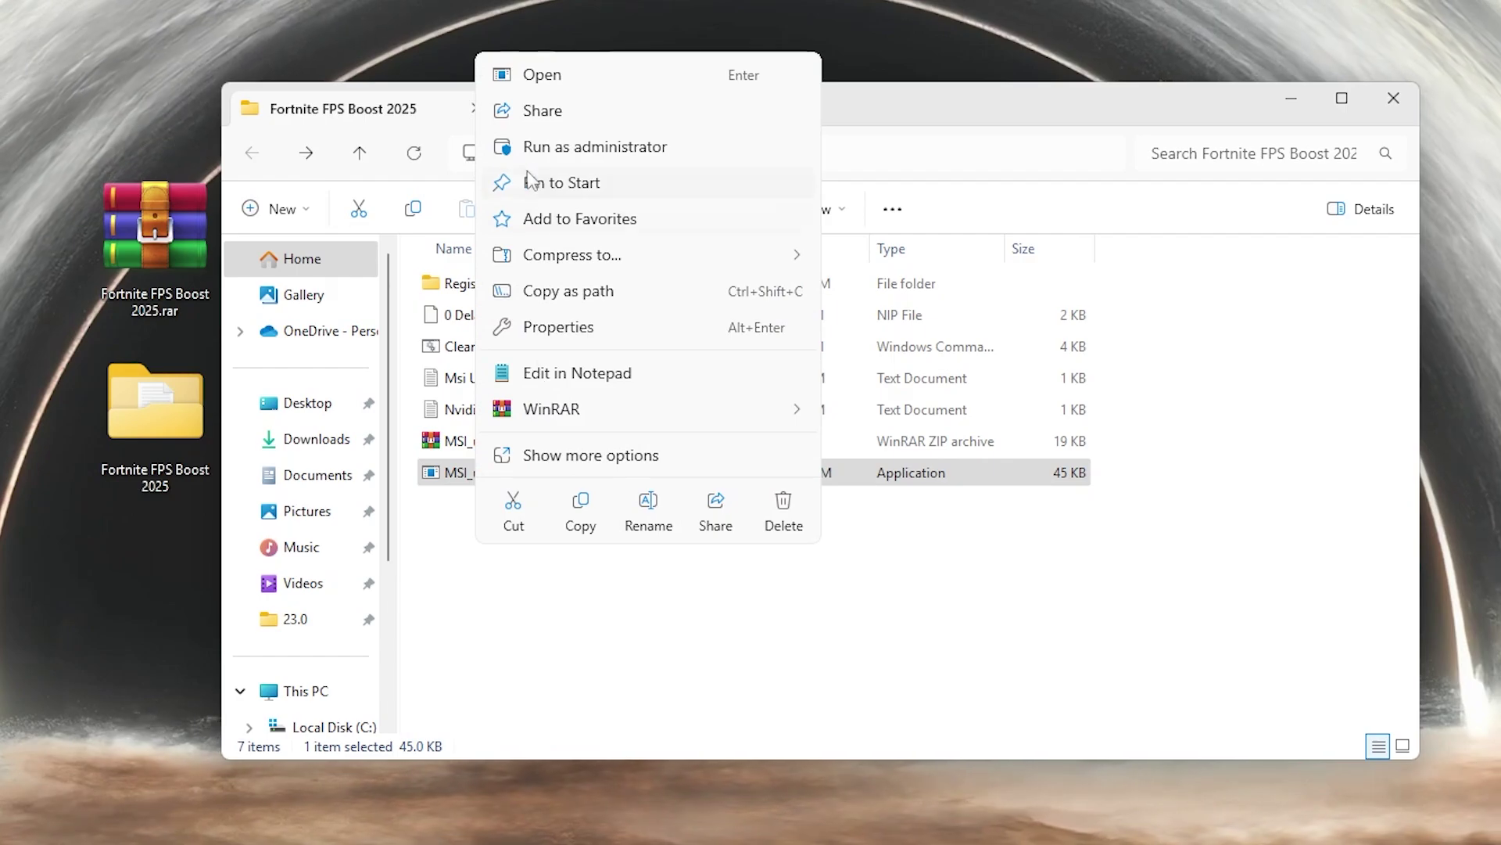
{"action": "left_click", "coordinate": [592, 149]}
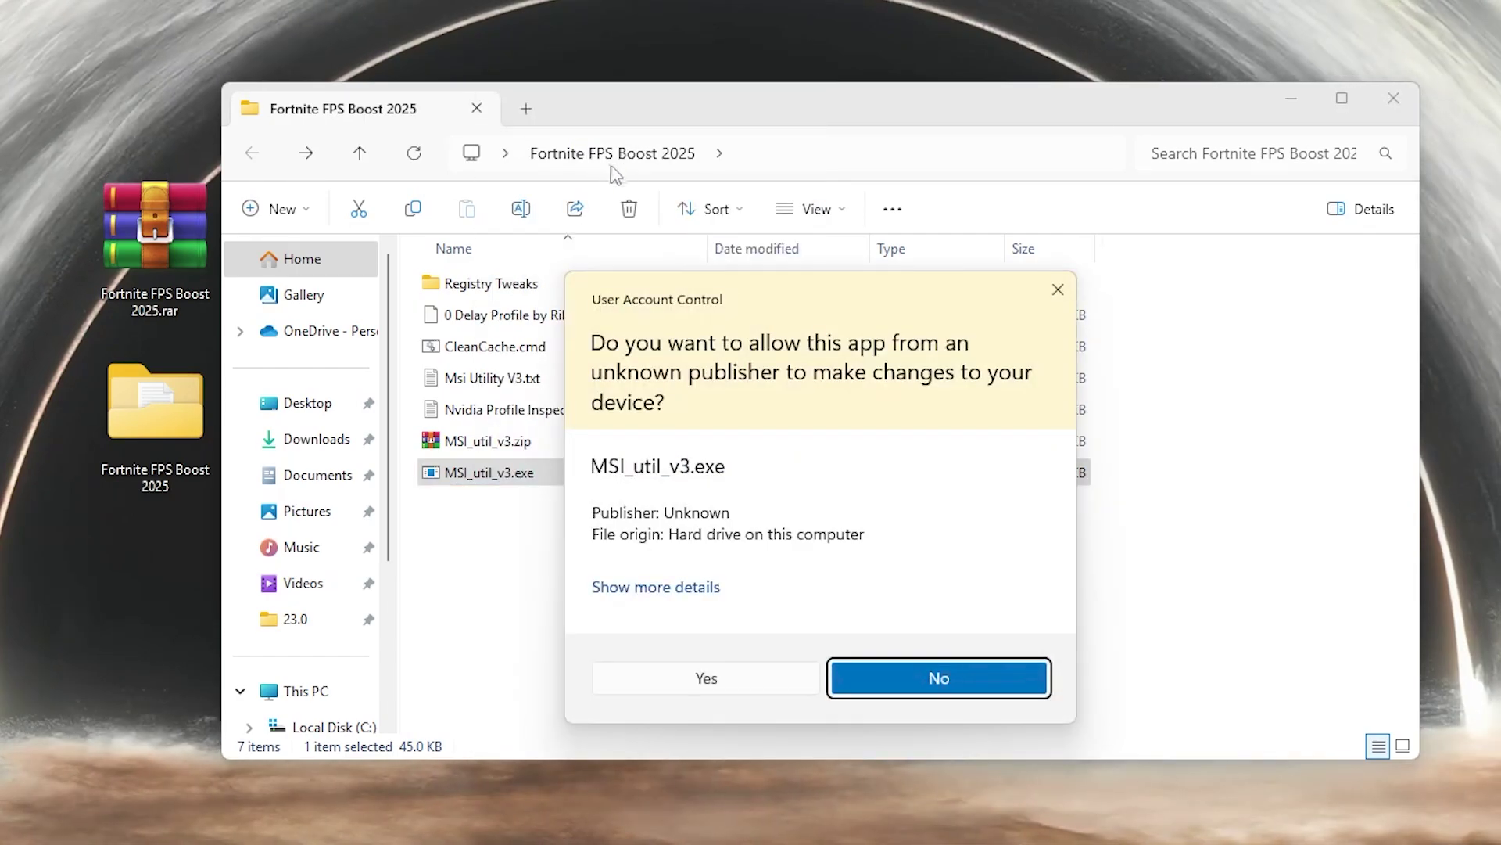
{"action": "left_click", "coordinate": [713, 680]}
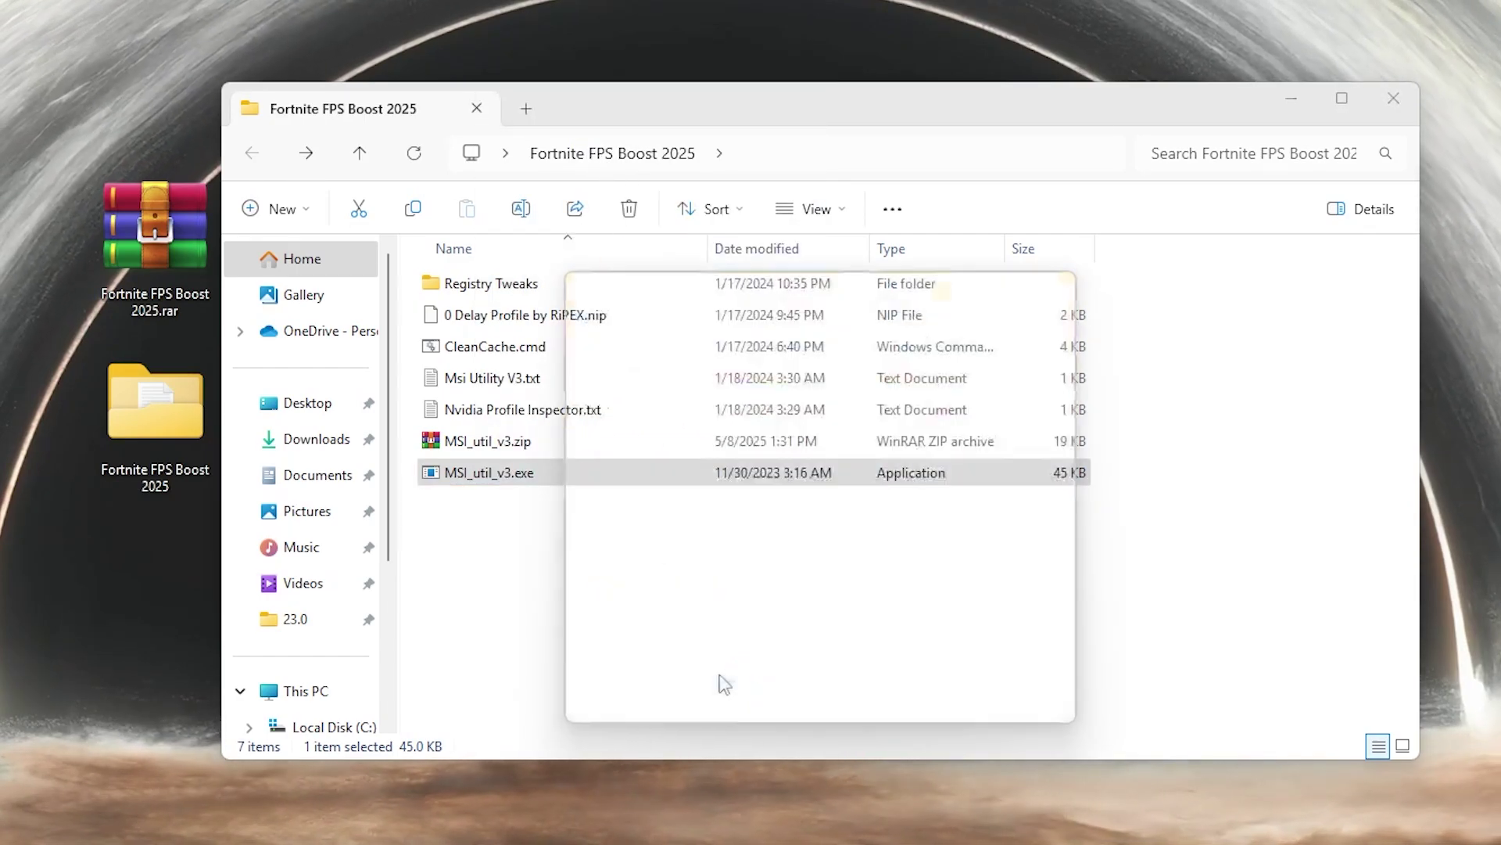
{"action": "left_click_drag", "start_coordinate": [576, 51], "coordinate": [683, 47]}
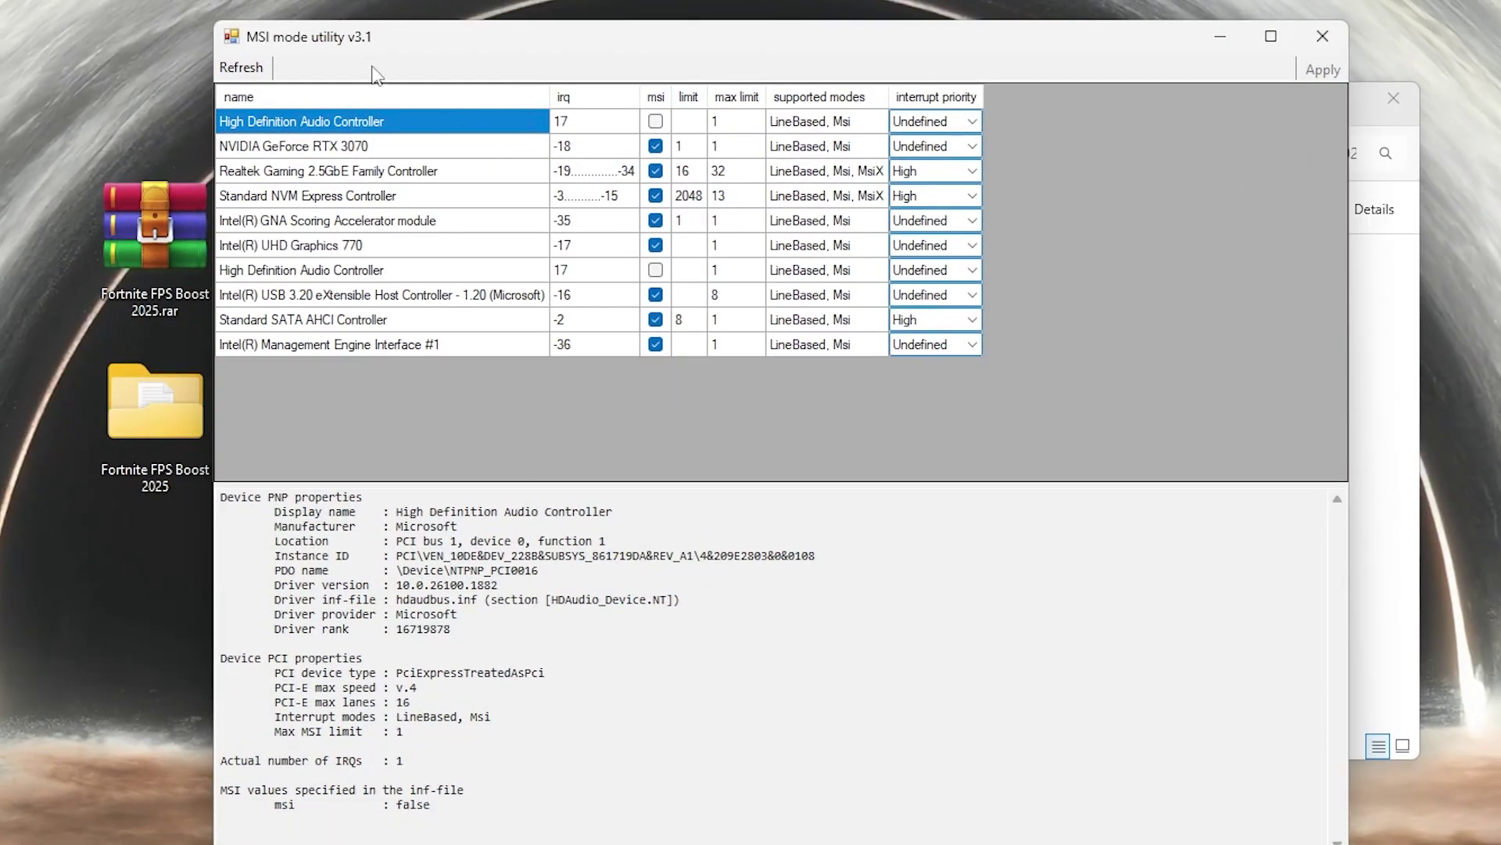
Step: Set the interrupt priority of the NVIDIA GeForce RTX 3070 to High and close the MSI mode utility
{"action": "left_click", "coordinate": [307, 149]}
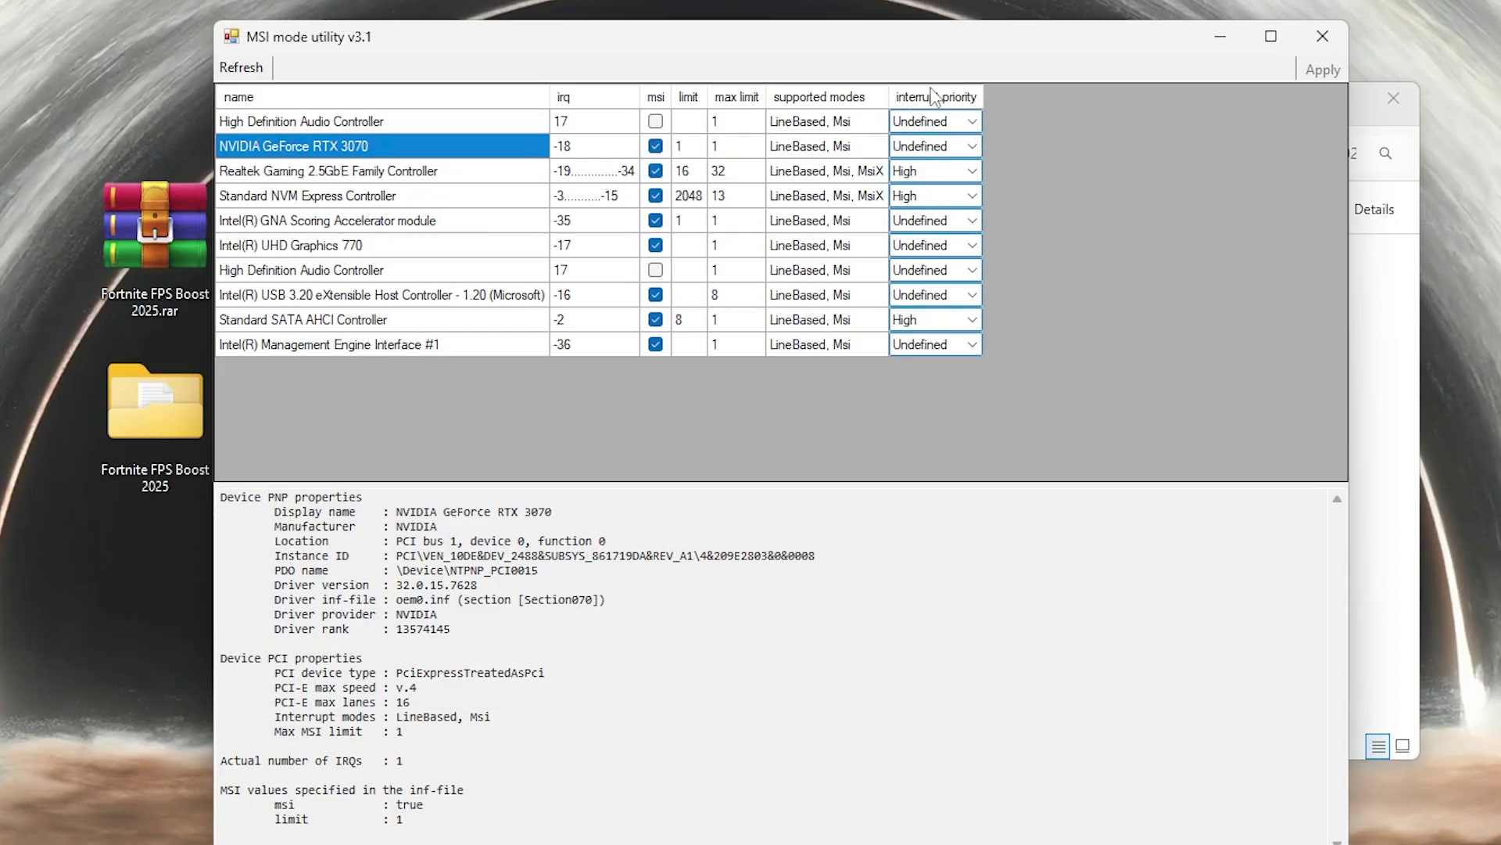
{"action": "left_click", "coordinate": [972, 146]}
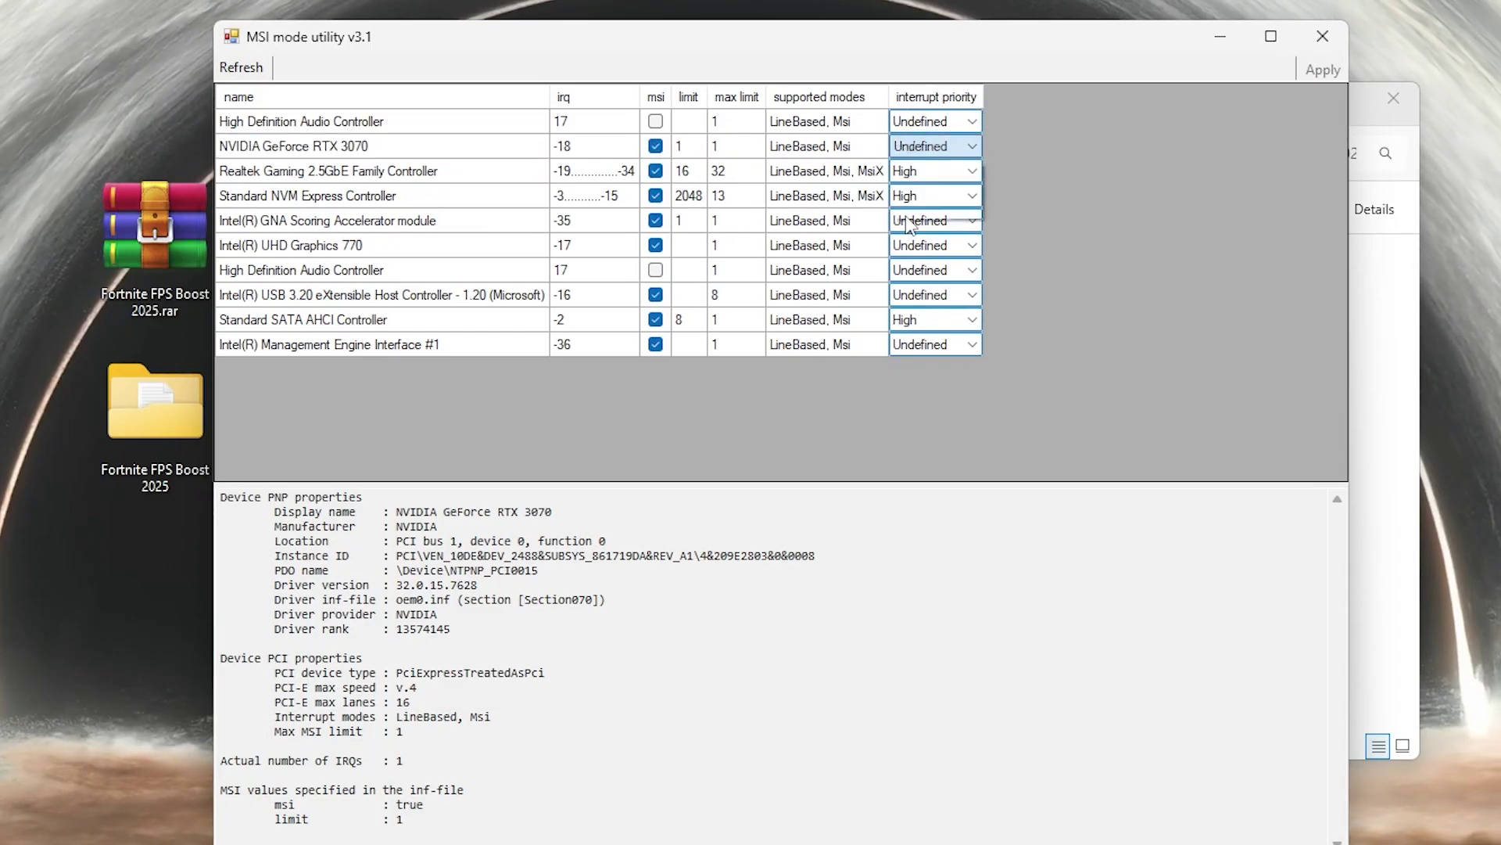
{"action": "left_click", "coordinate": [938, 202]}
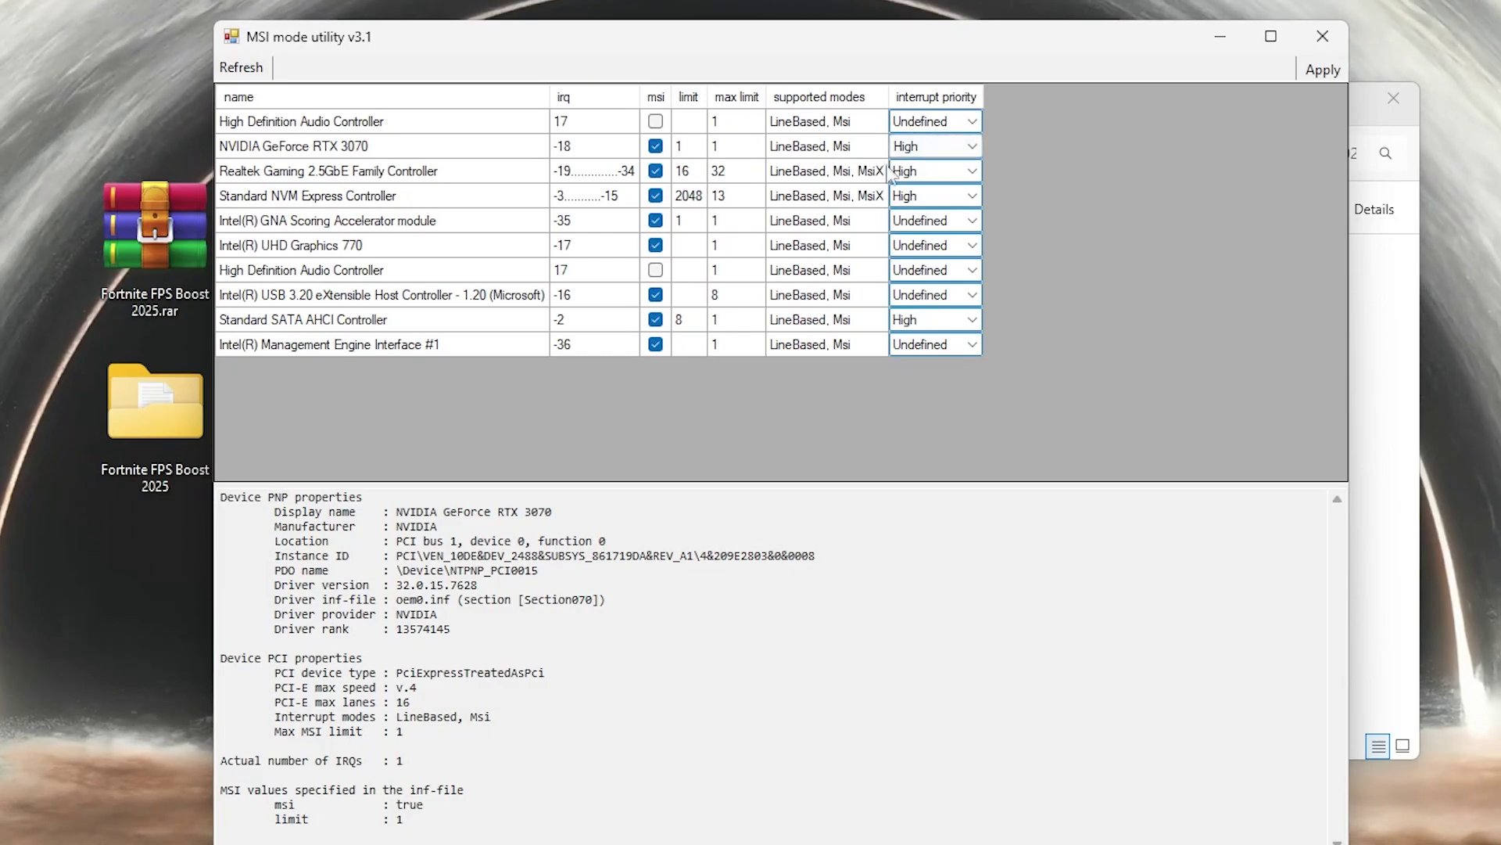
{"action": "left_click", "coordinate": [1323, 37]}
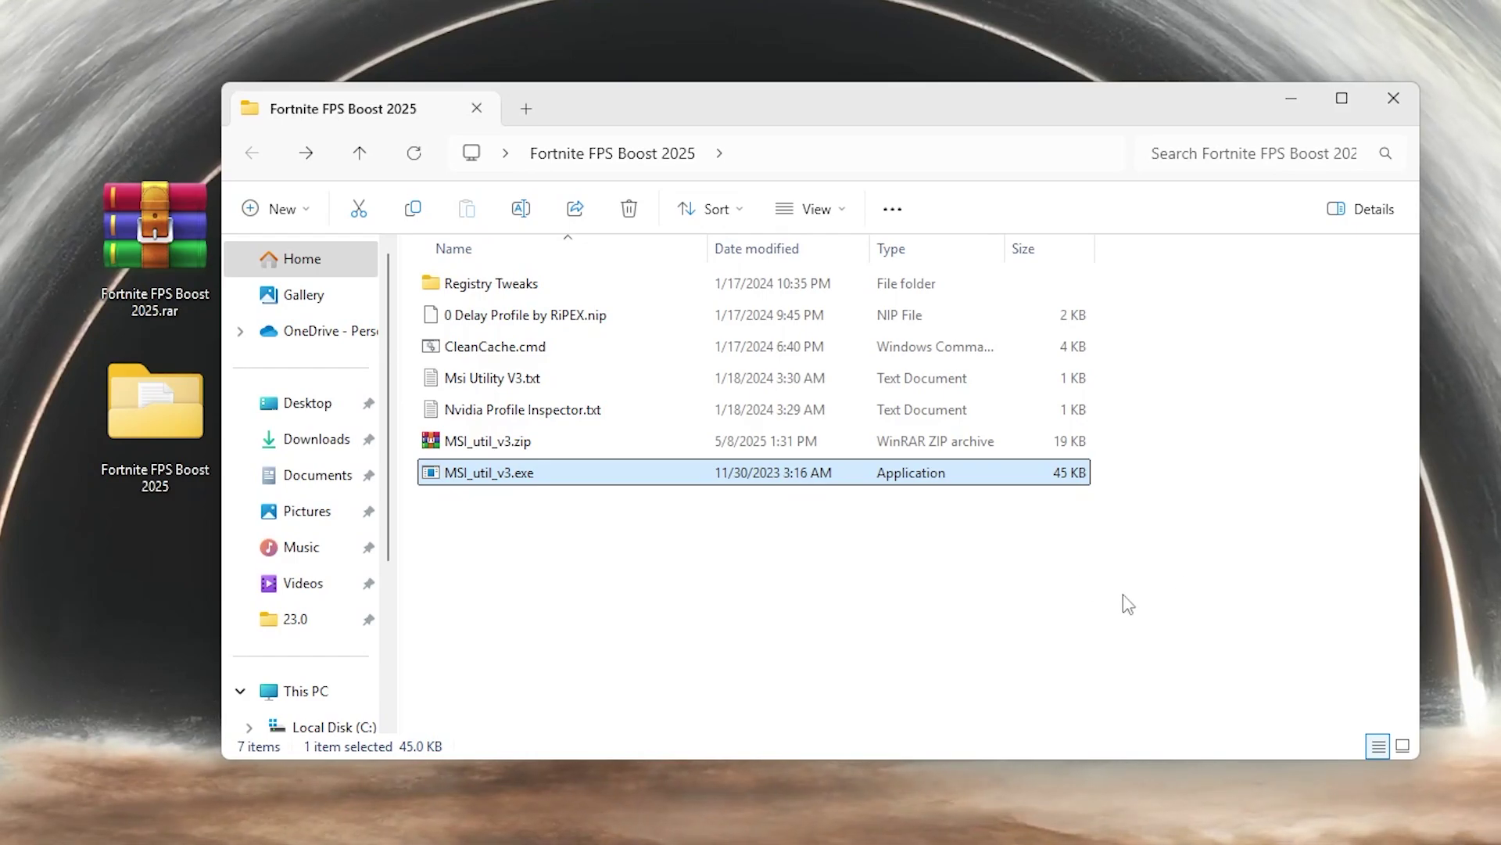
Step: Open Nvidia Profile Inspector.txt, and launch nvidiaProfileInspector.exe from the nvidiaProfileInspector folder
{"action": "double_click", "coordinate": [578, 415]}
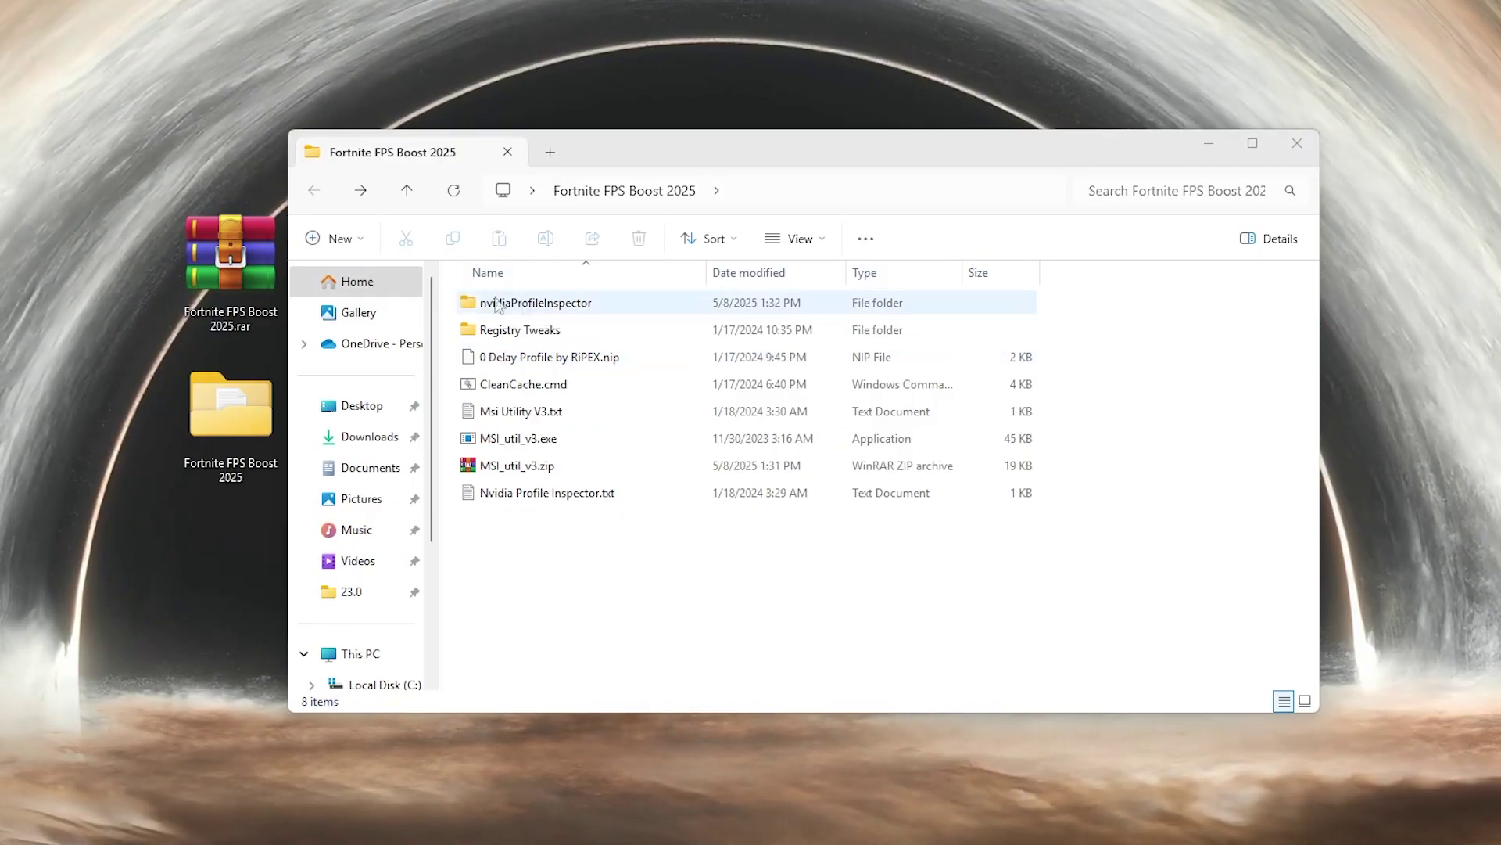
{"action": "double_click", "coordinate": [547, 304]}
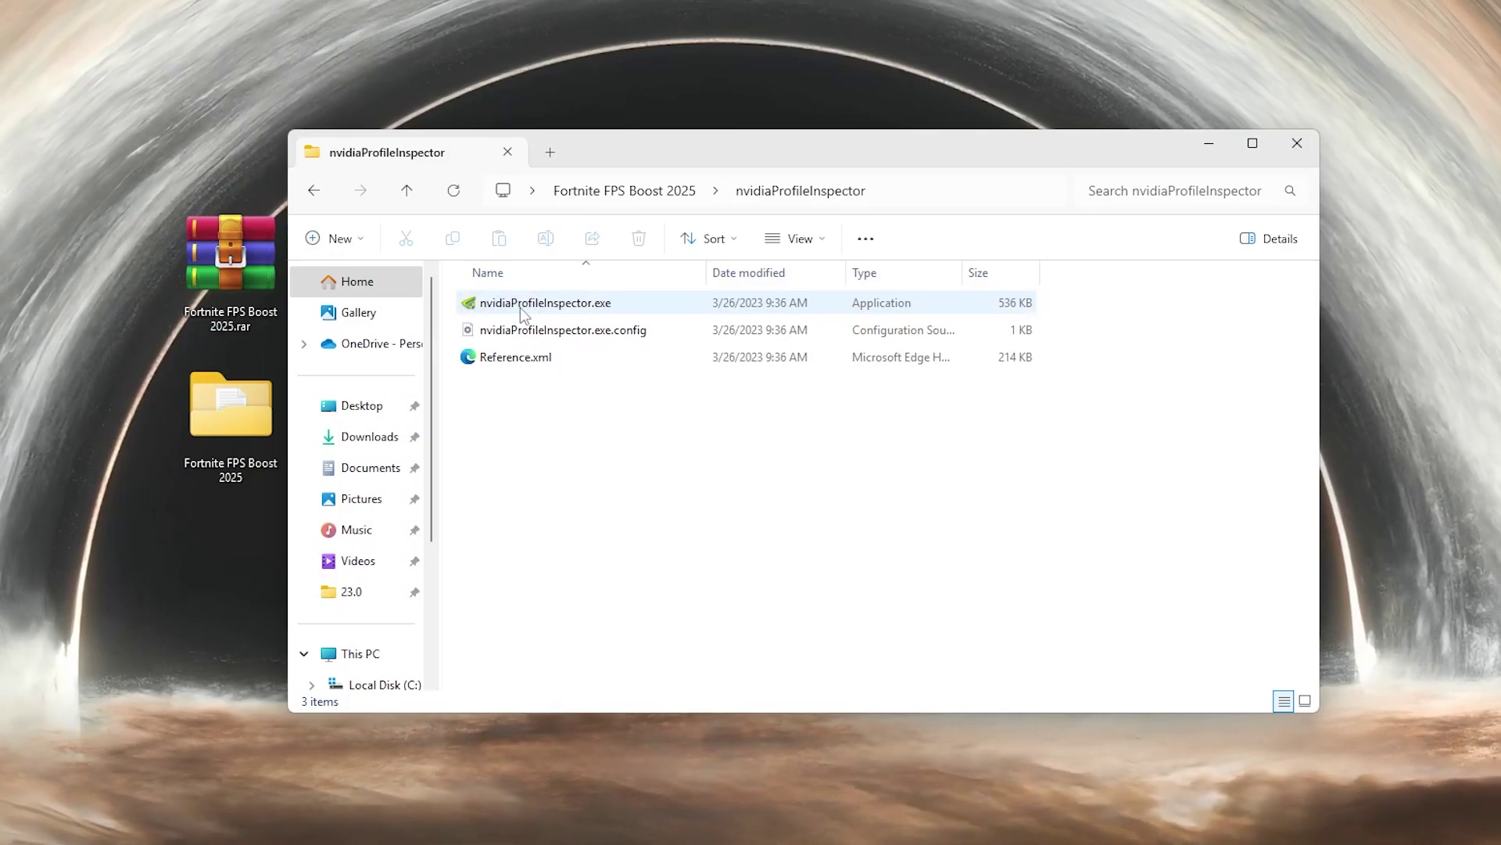
{"action": "double_click", "coordinate": [573, 302]}
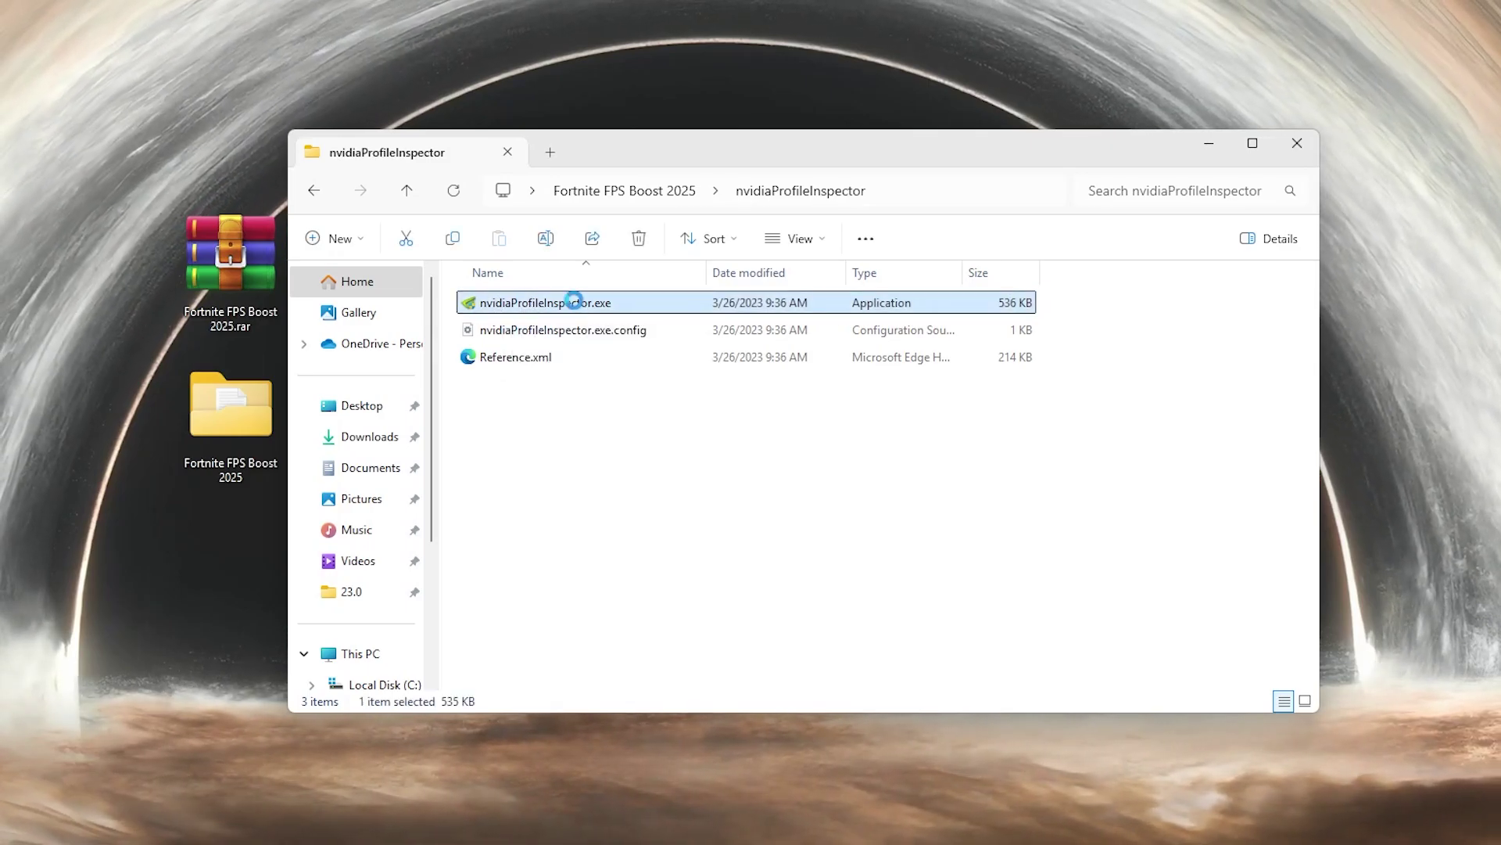
{"action": "left_click", "coordinate": [674, 649]}
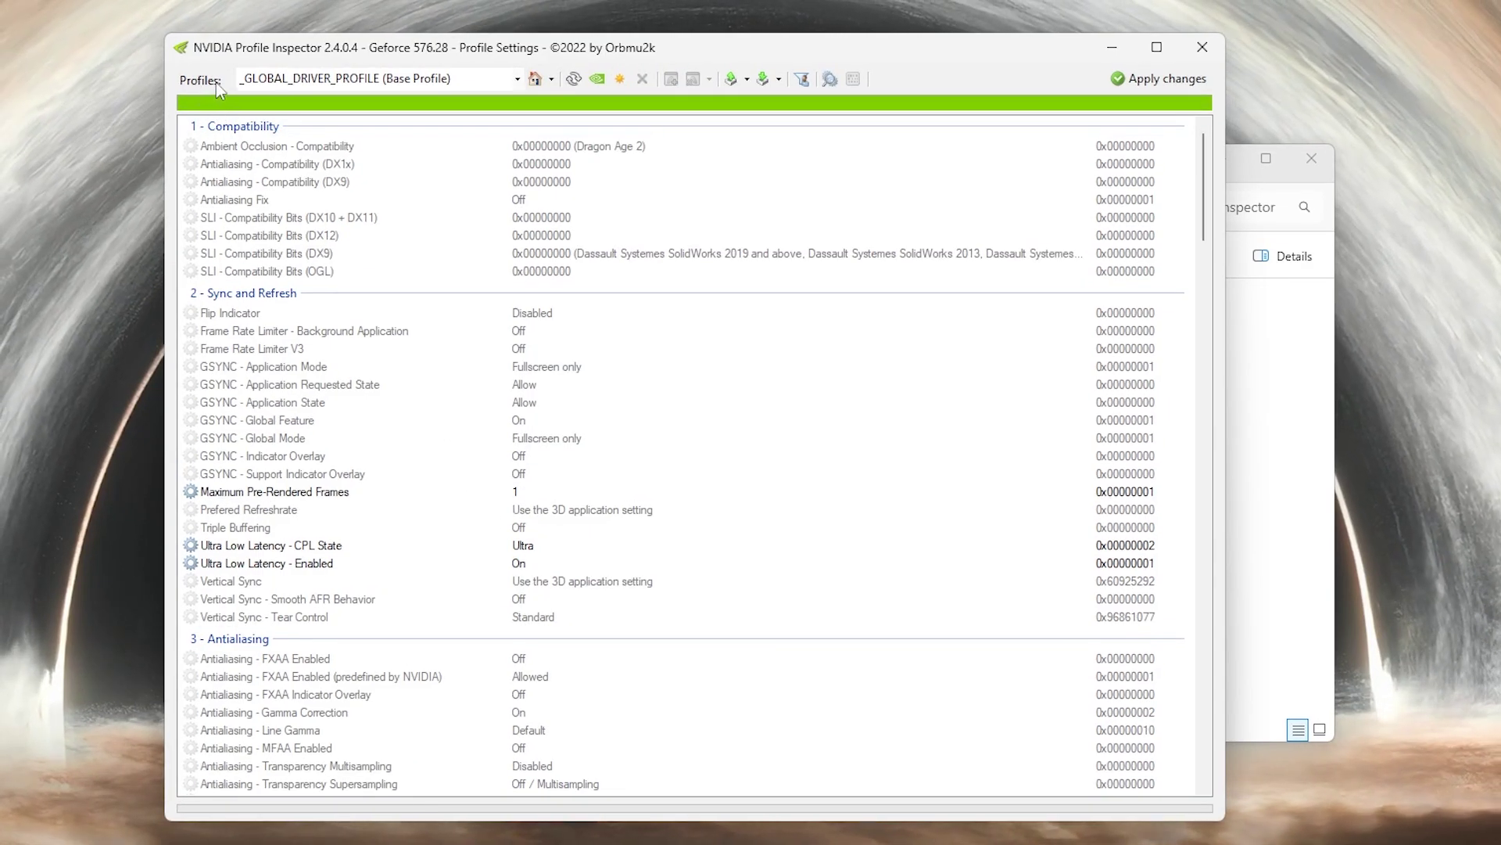
Step: Search the driver profiles for "fort", load the Fortnite profile and look through its settings
{"action": "left_click", "coordinate": [320, 80]}
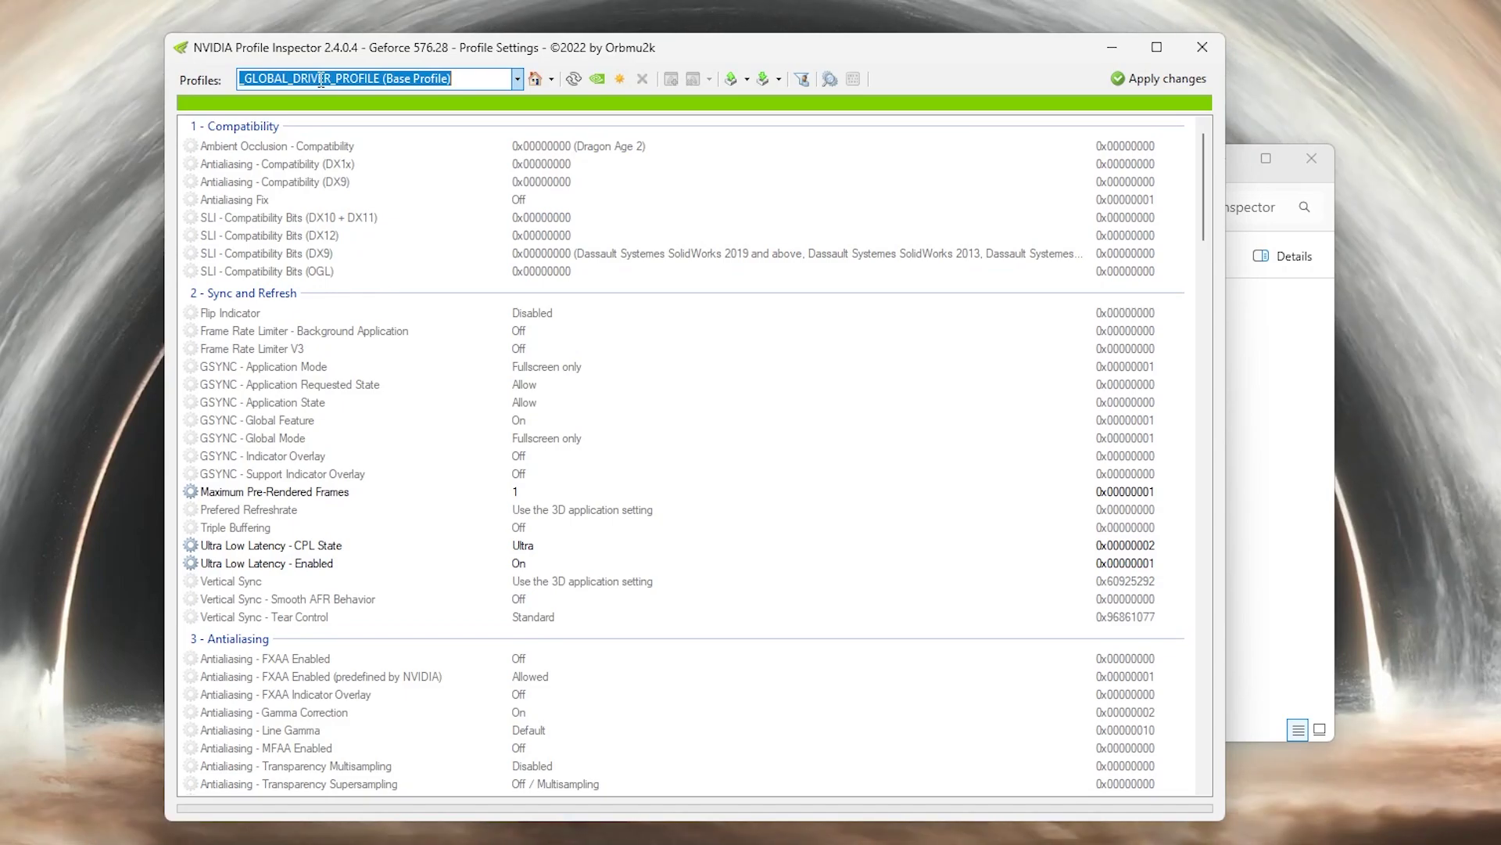
{"action": "type", "text": "fort"}
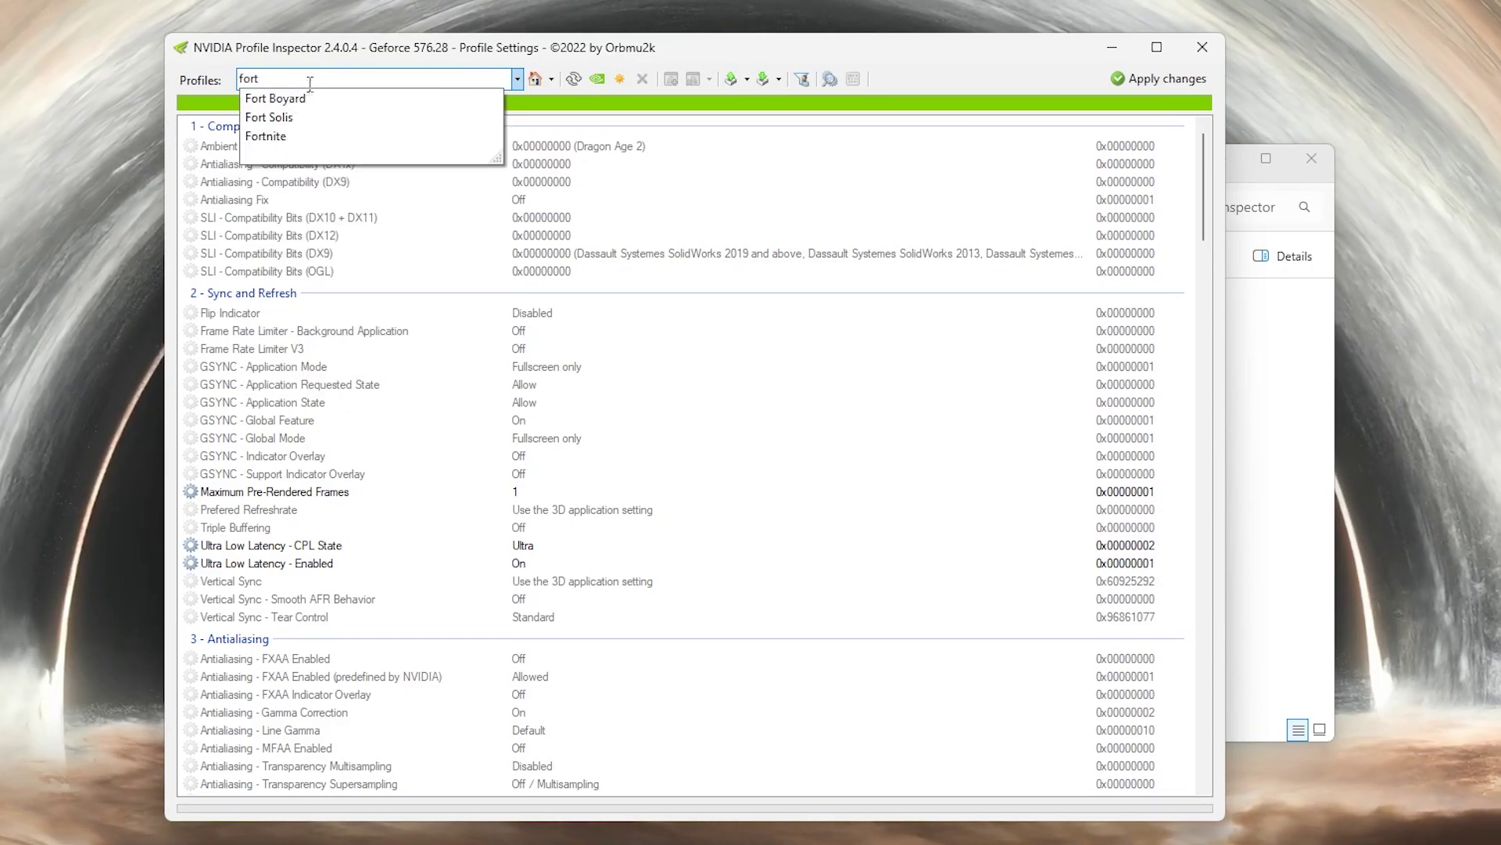
{"action": "left_click", "coordinate": [290, 135]}
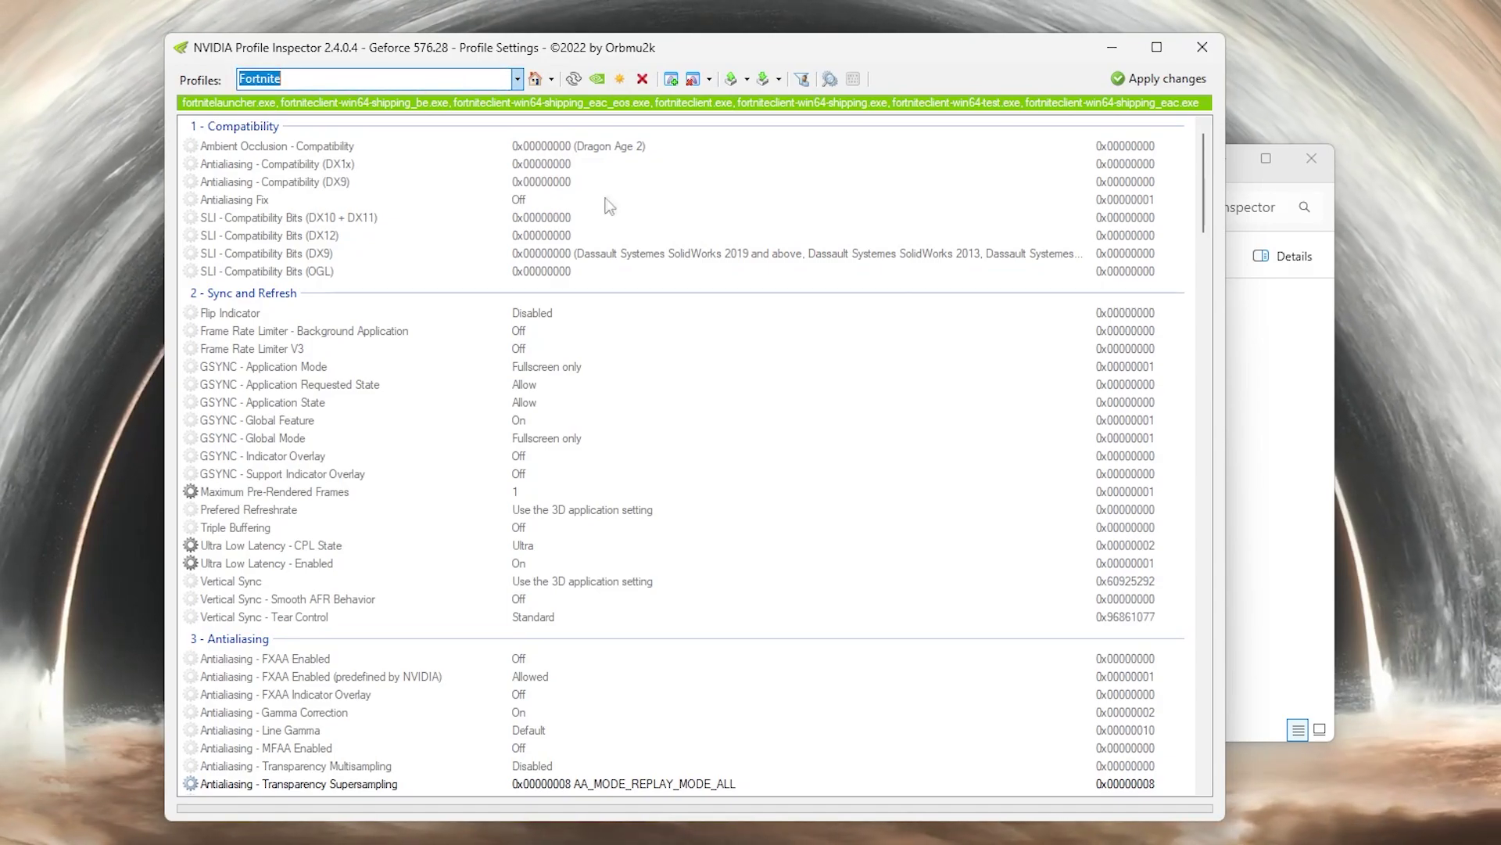
{"action": "scroll", "coordinate": [657, 301], "scroll_direction": "down", "scroll_amount": 5}
{"action": "scroll", "coordinate": [657, 304], "scroll_direction": "up", "scroll_amount": 4}
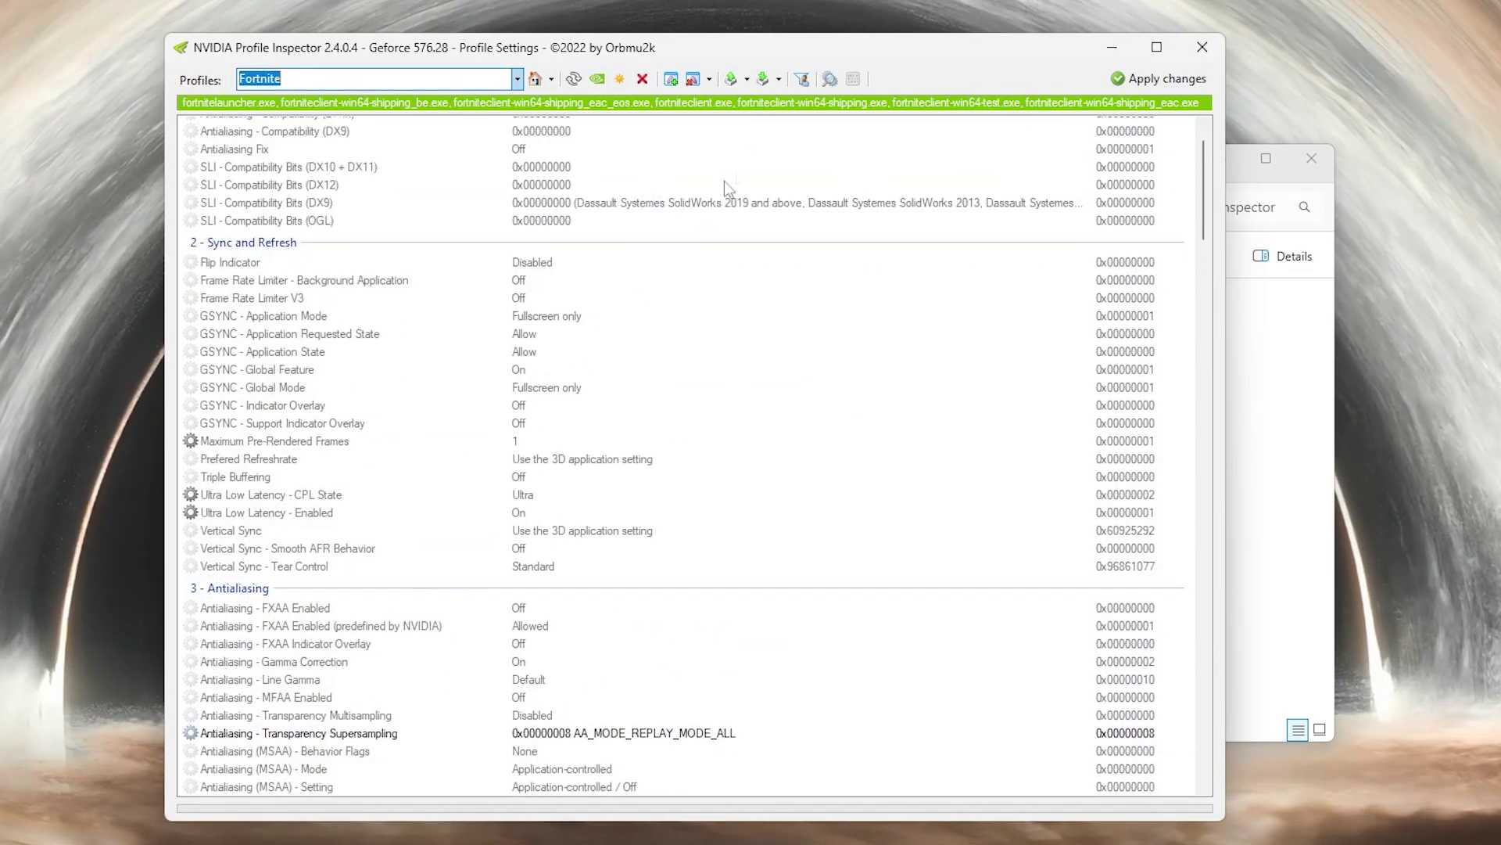
Step: Import the profile file 0 Delay Profile by RiPEX.nip from the Fortnite FPS Boost 2025 folder on the Desktop
{"action": "left_click", "coordinate": [768, 82]}
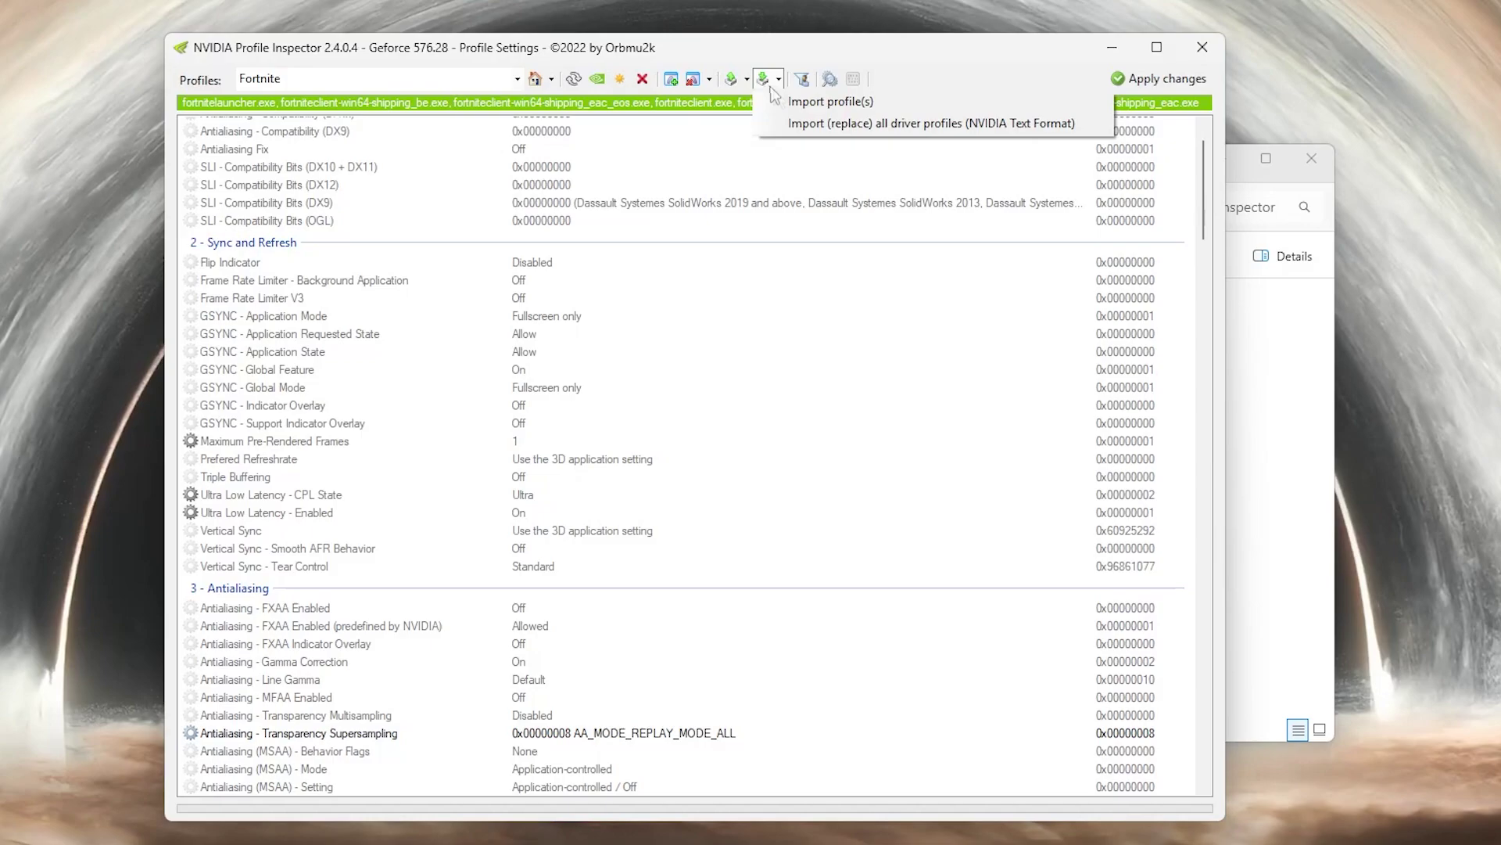
{"action": "left_click", "coordinate": [798, 103]}
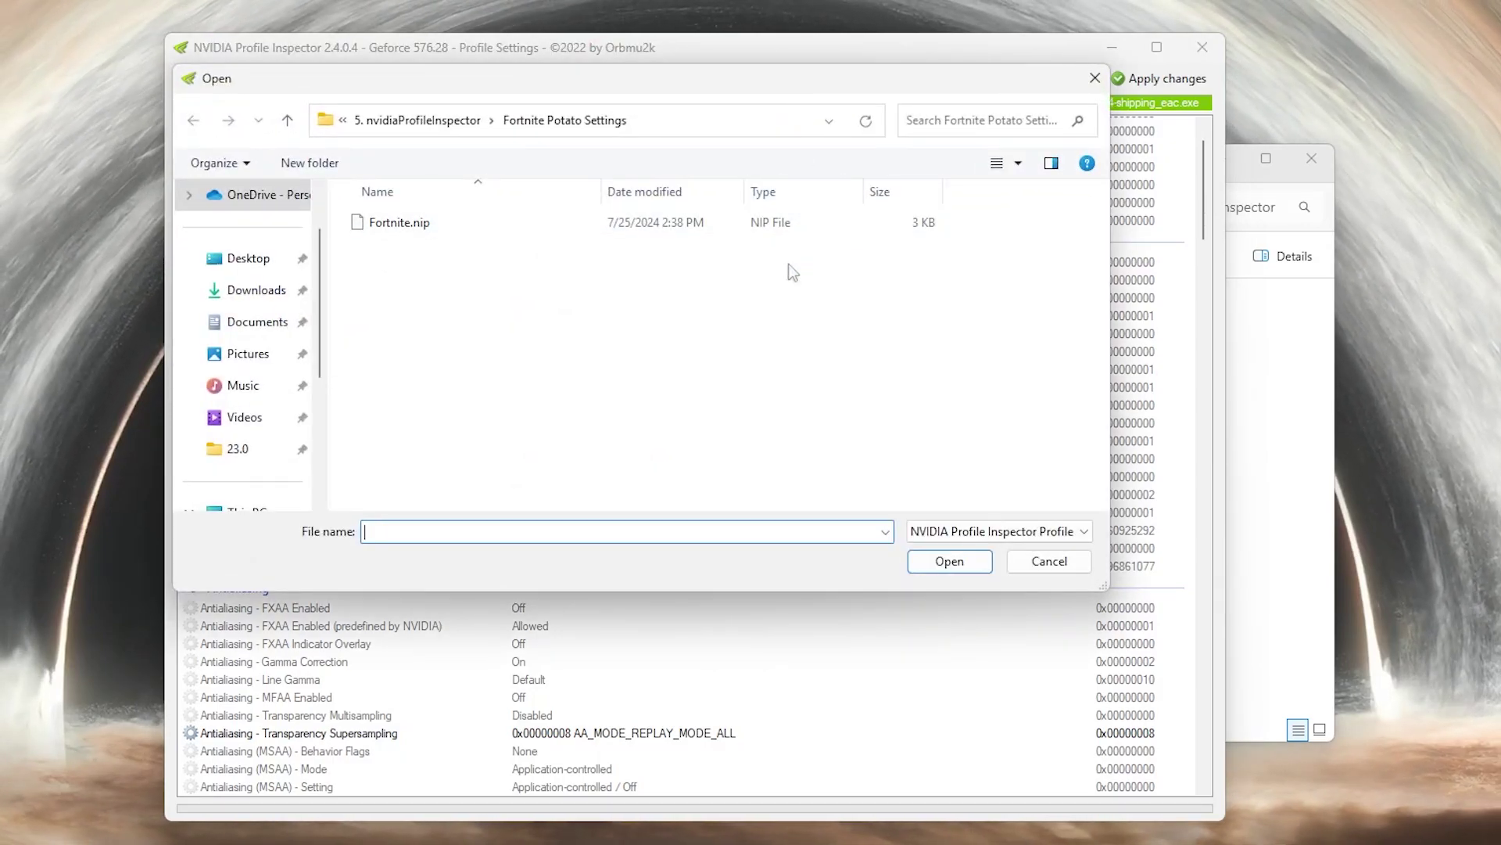
{"action": "left_click", "coordinate": [250, 263]}
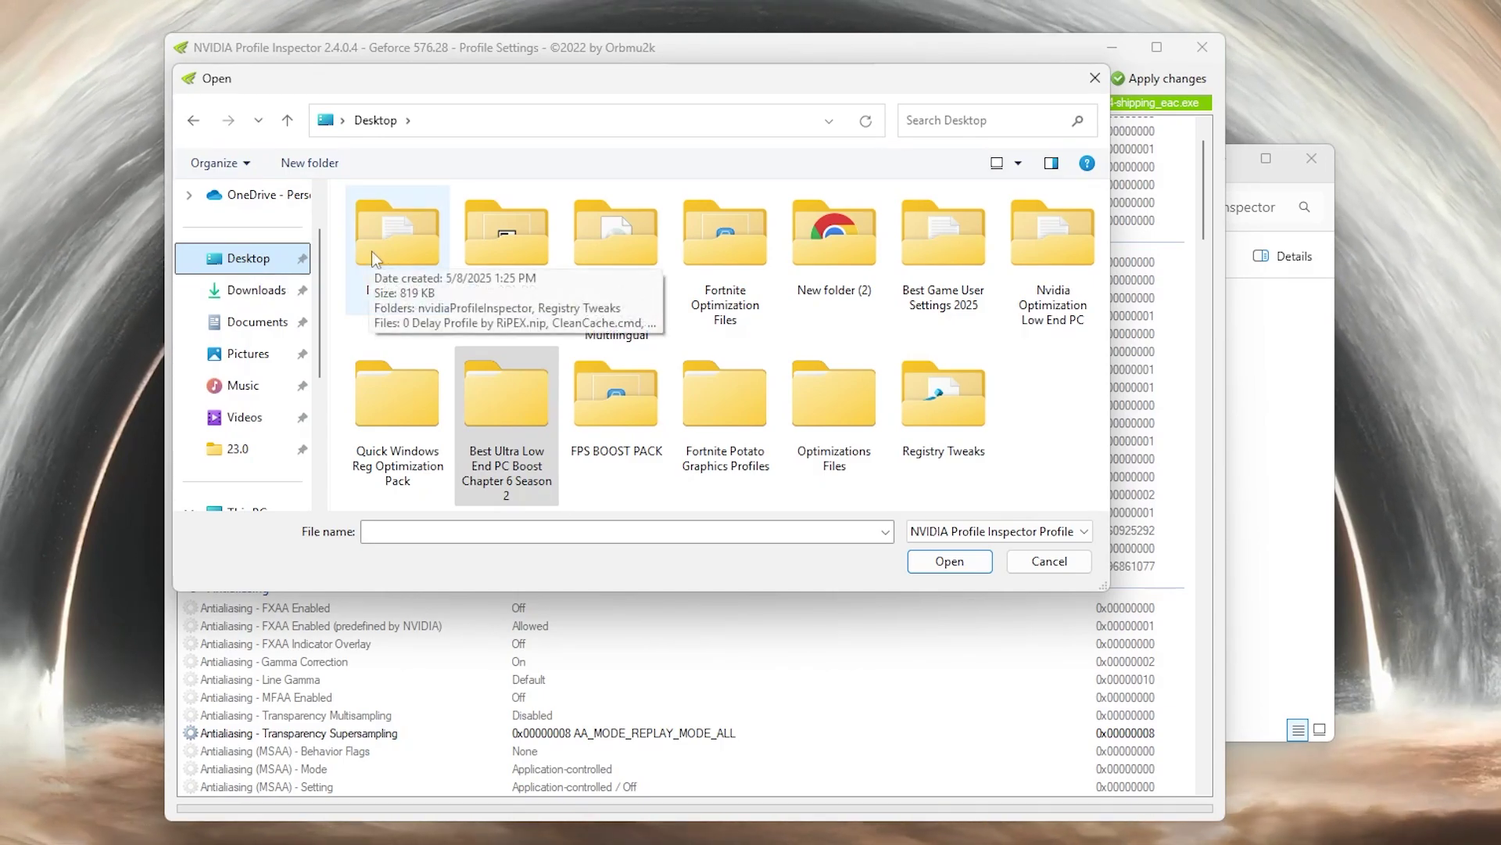
{"action": "double_click", "coordinate": [399, 238]}
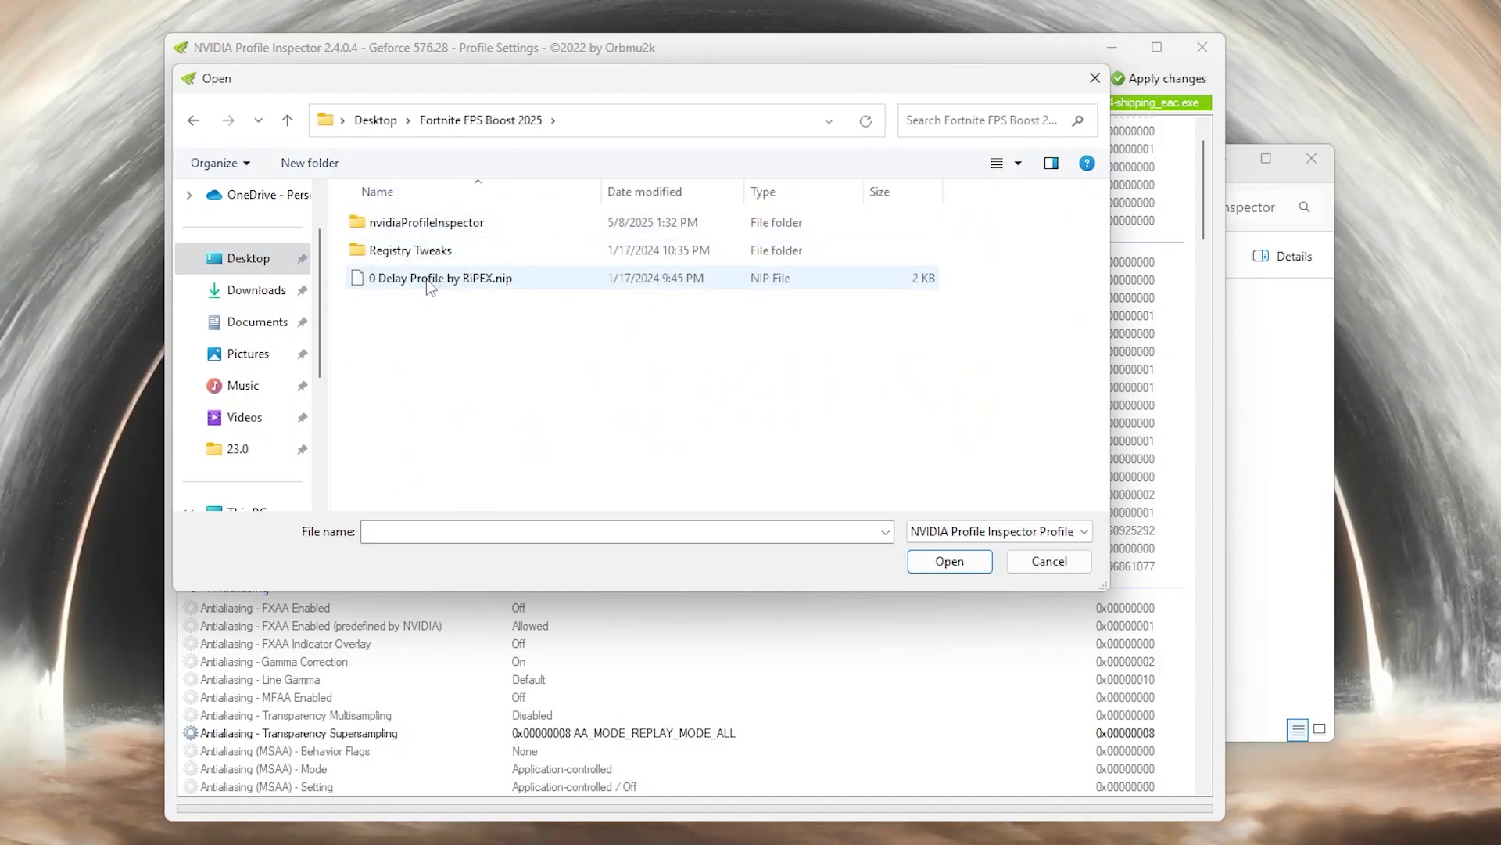
{"action": "left_click", "coordinate": [448, 280]}
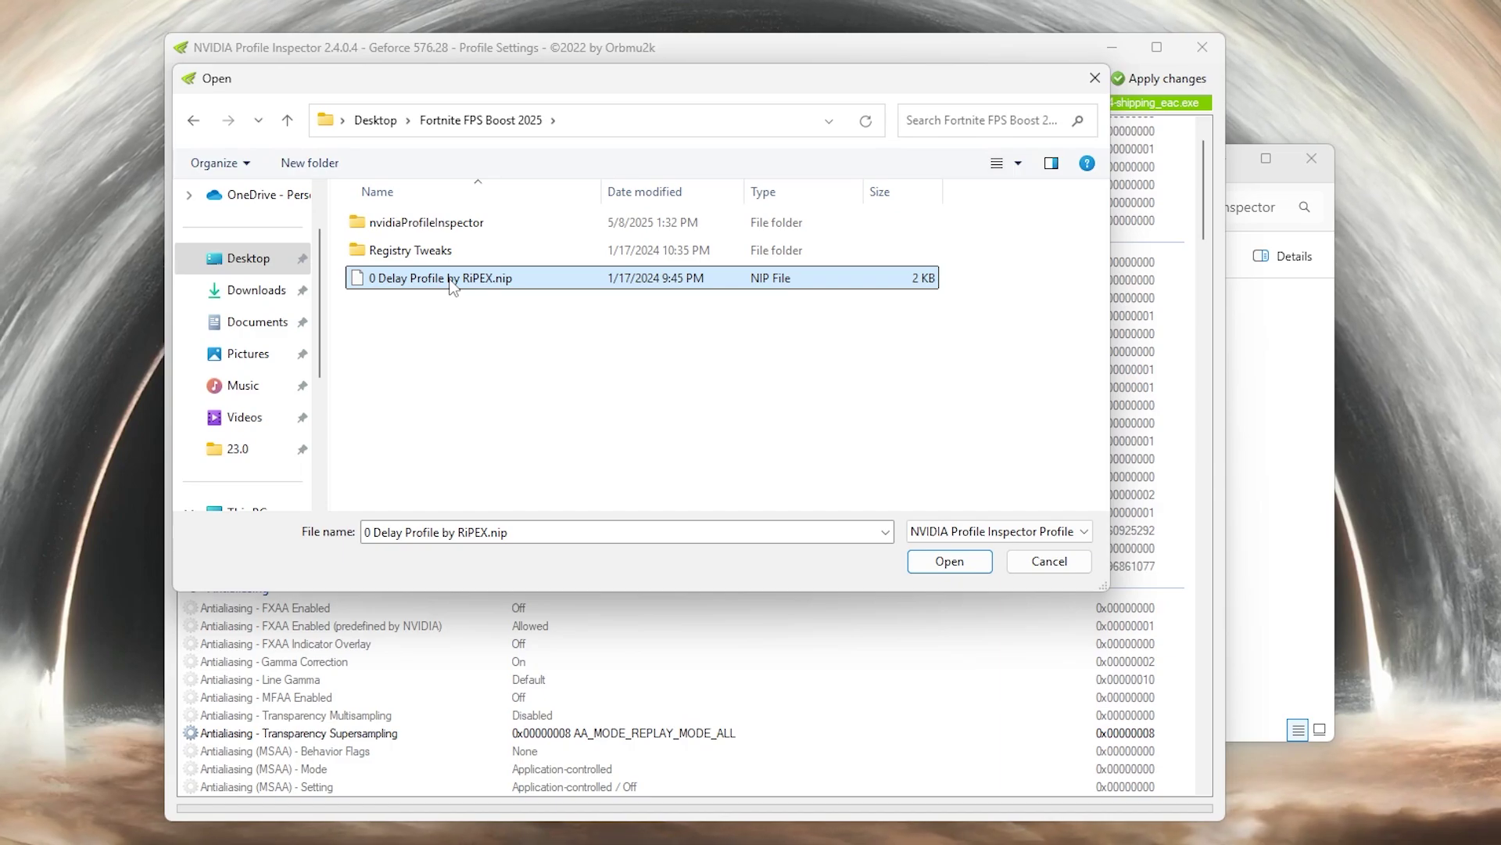
{"action": "left_click", "coordinate": [951, 563]}
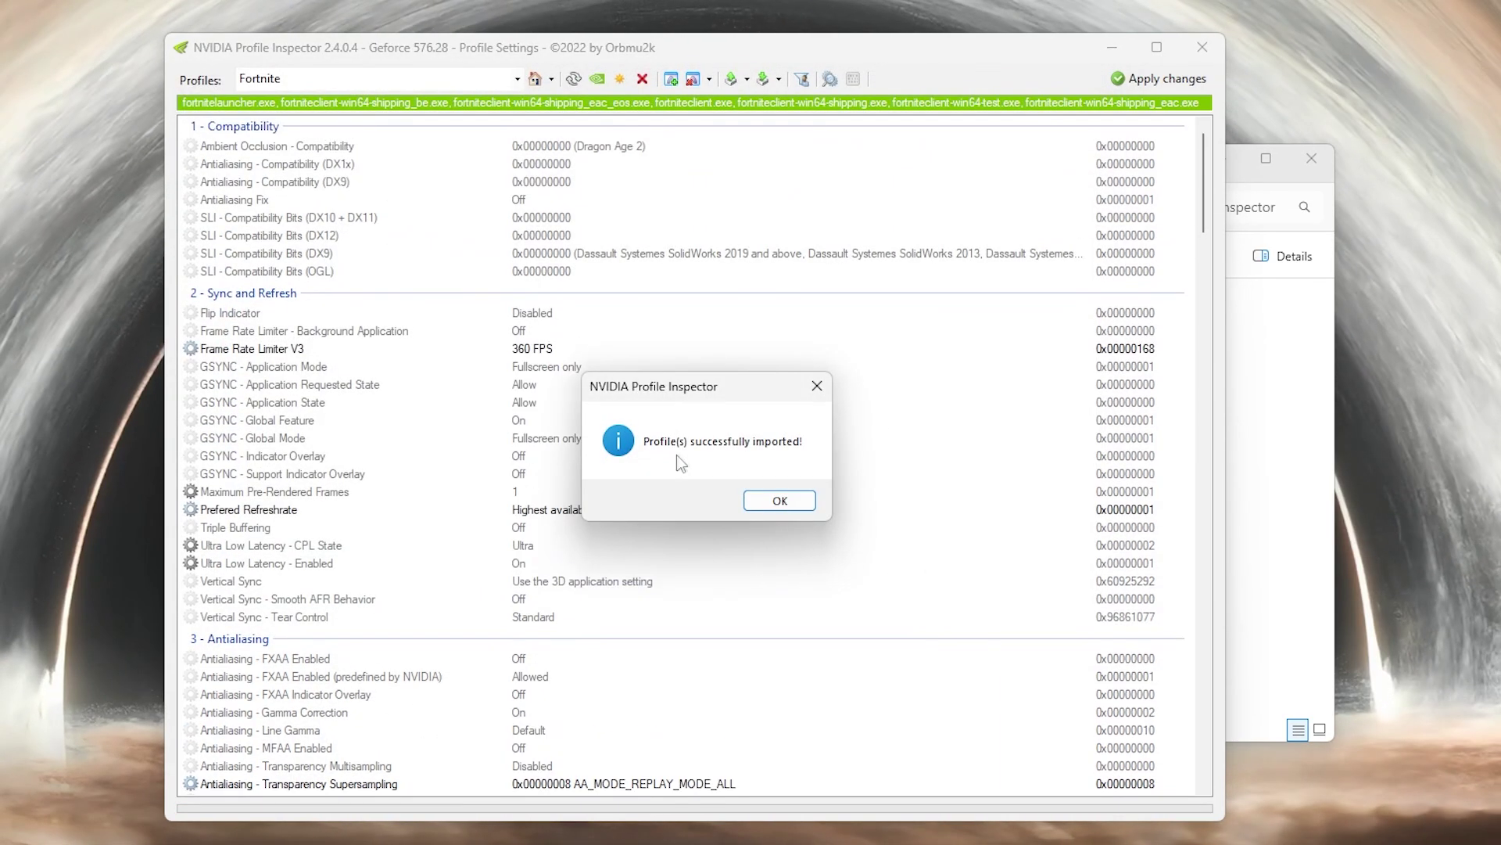
{"action": "left_click", "coordinate": [779, 500]}
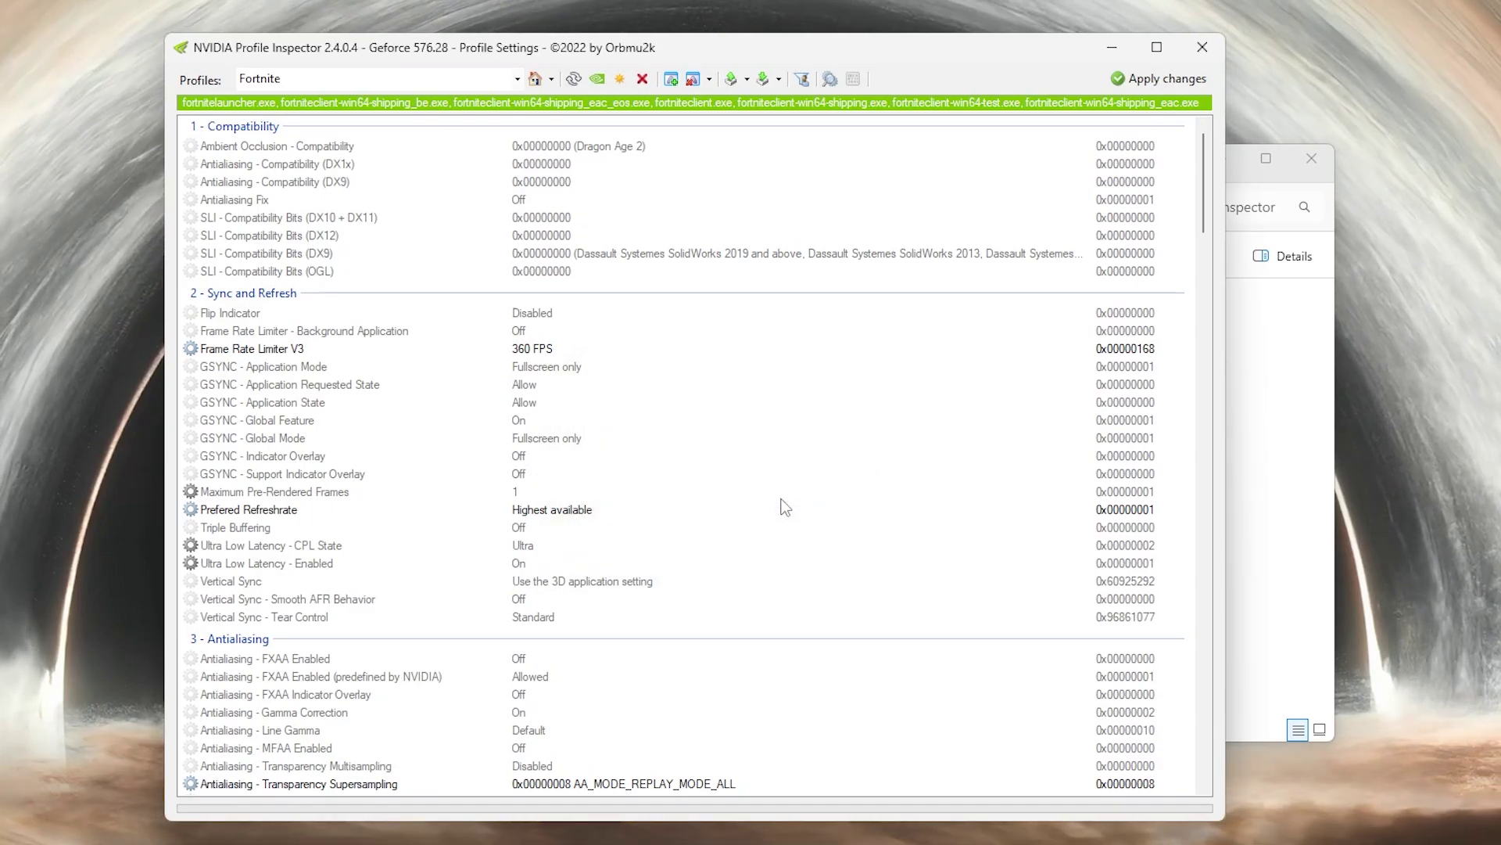
Step: Apply the Fortnite profile's changes, and close NVIDIA Profile Inspector and the nvidiaProfileInspector folder window
{"action": "scroll", "coordinate": [388, 305], "scroll_direction": "down", "scroll_amount": 8}
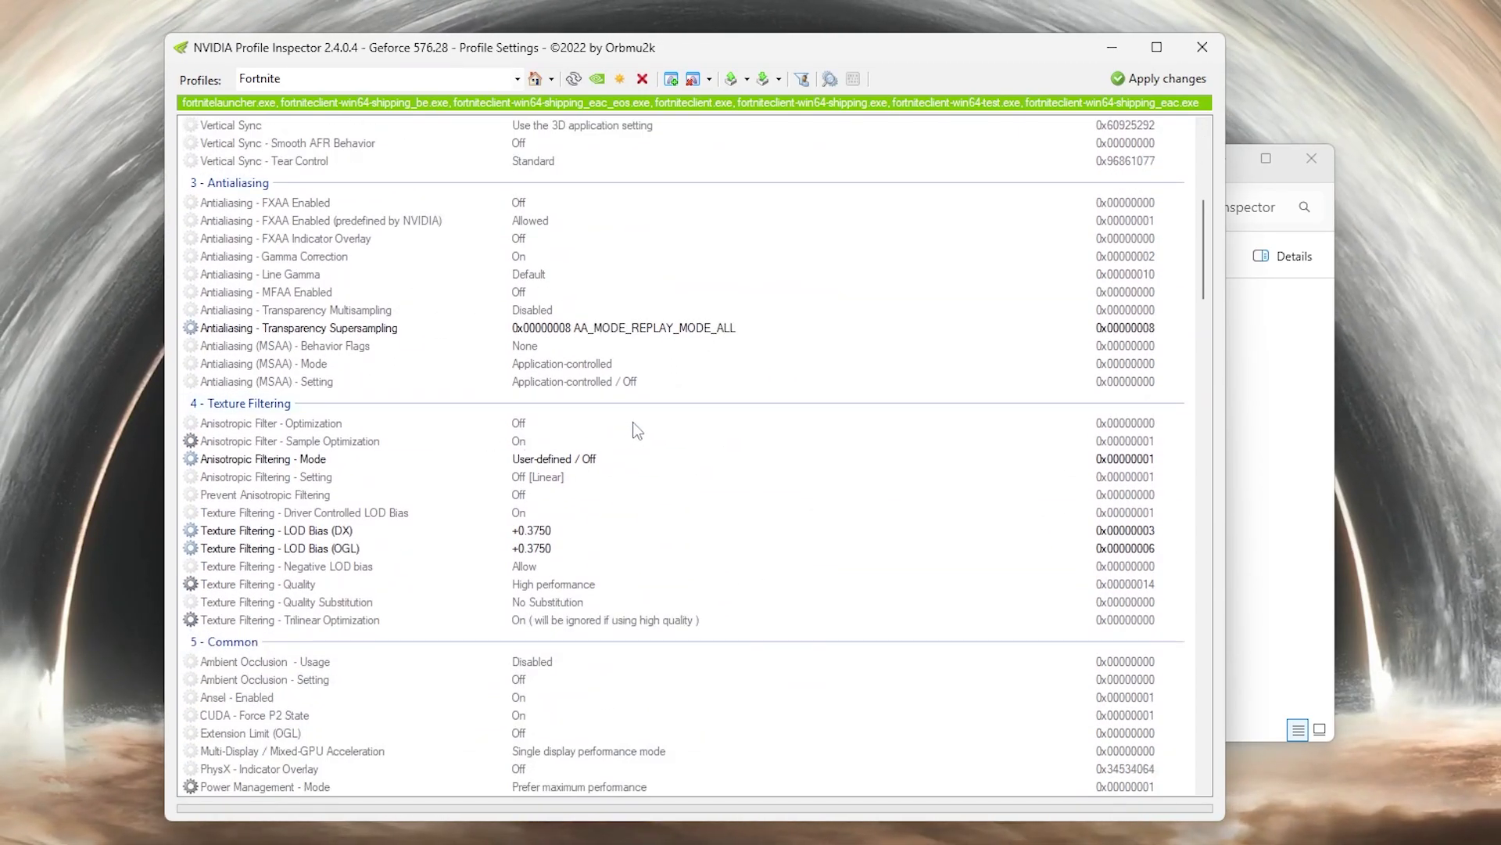
{"action": "left_click", "coordinate": [1139, 77]}
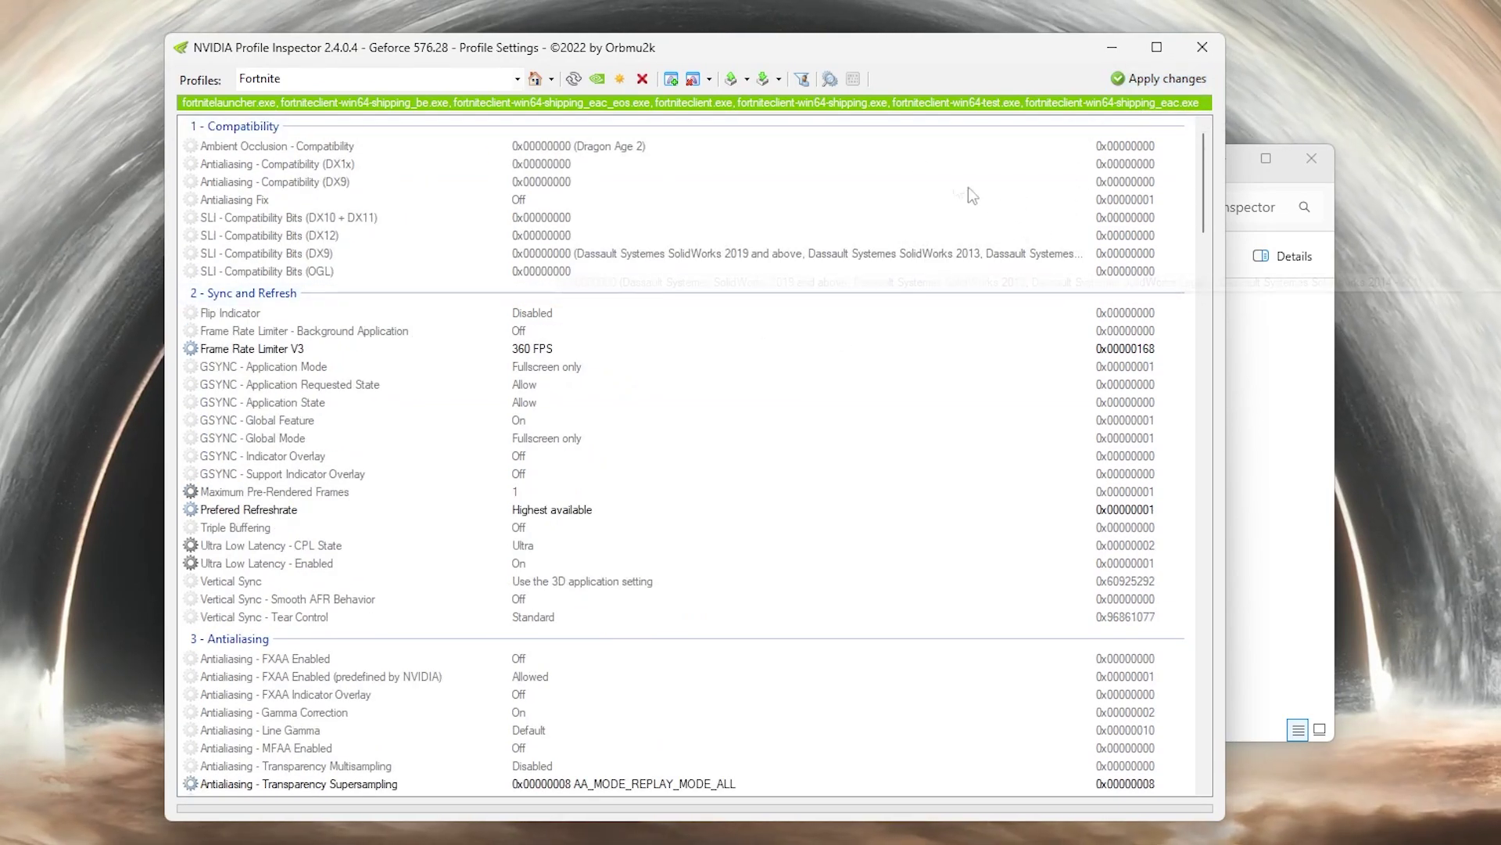
{"action": "left_click", "coordinate": [1202, 49]}
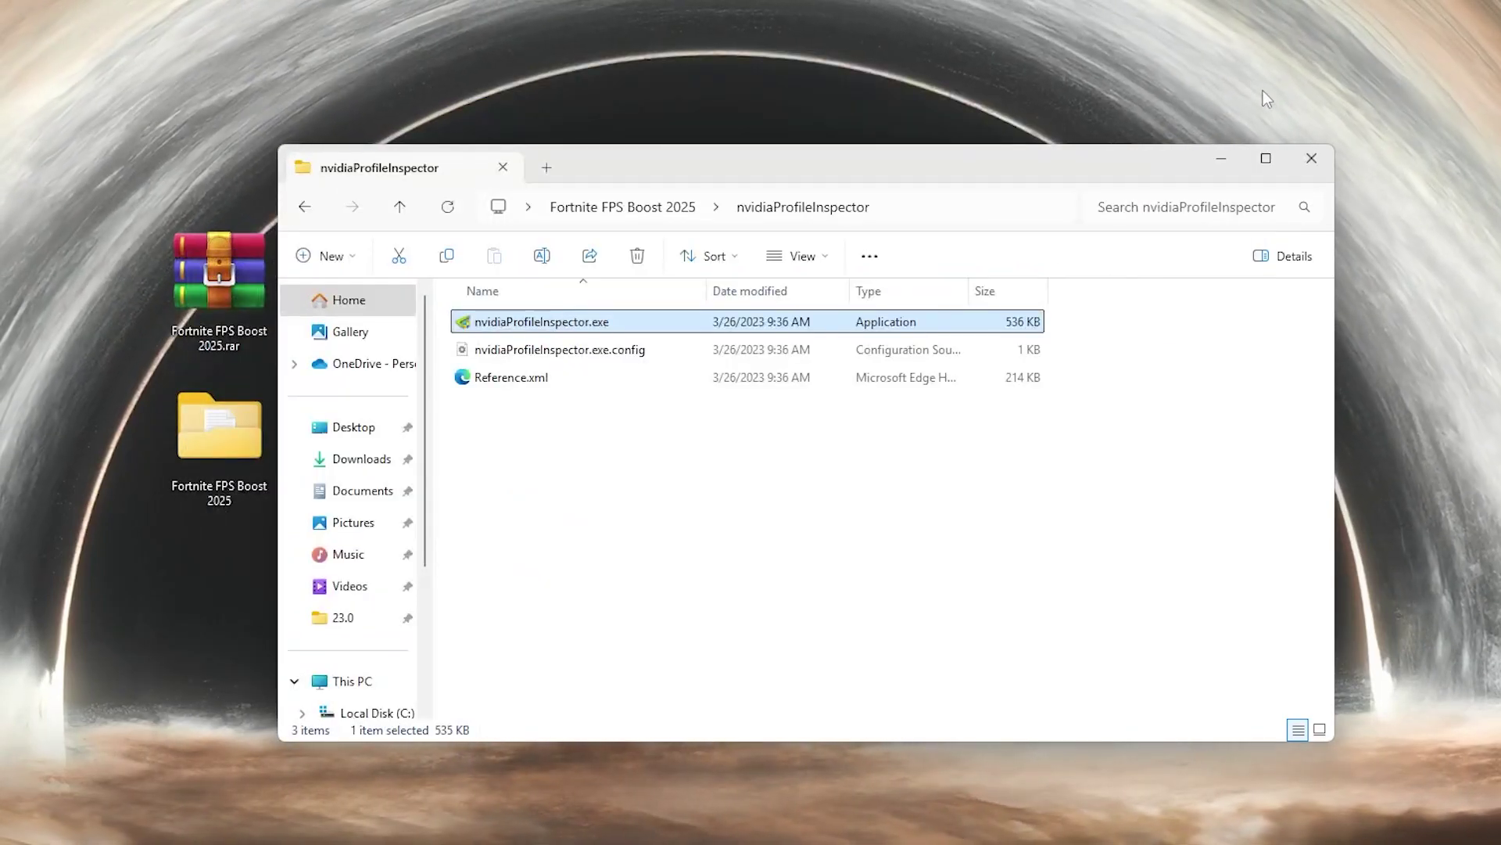
{"action": "left_click", "coordinate": [1312, 158]}
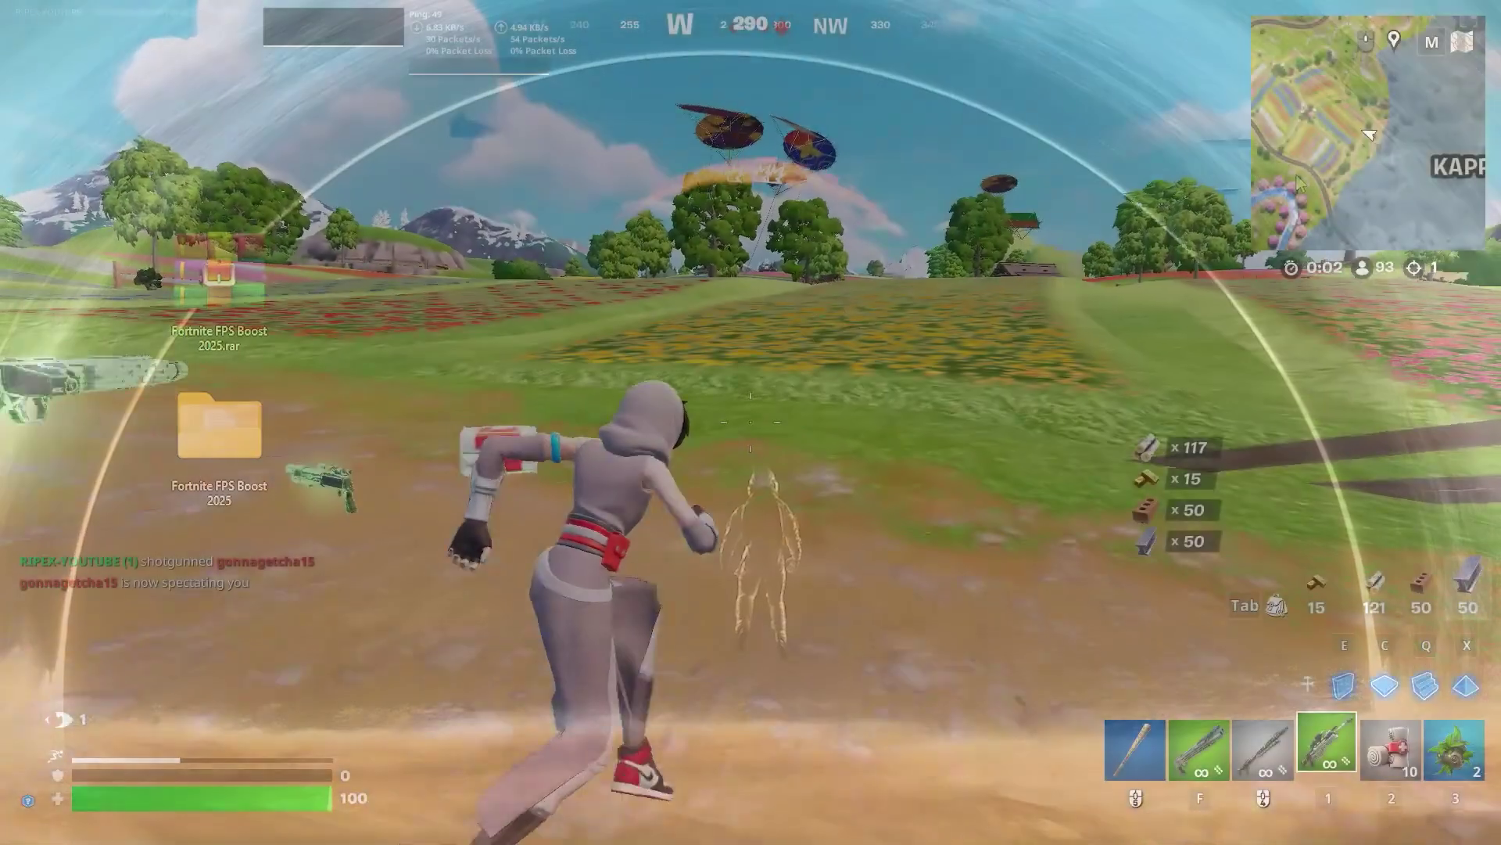
{"action": "key", "text": "w"}
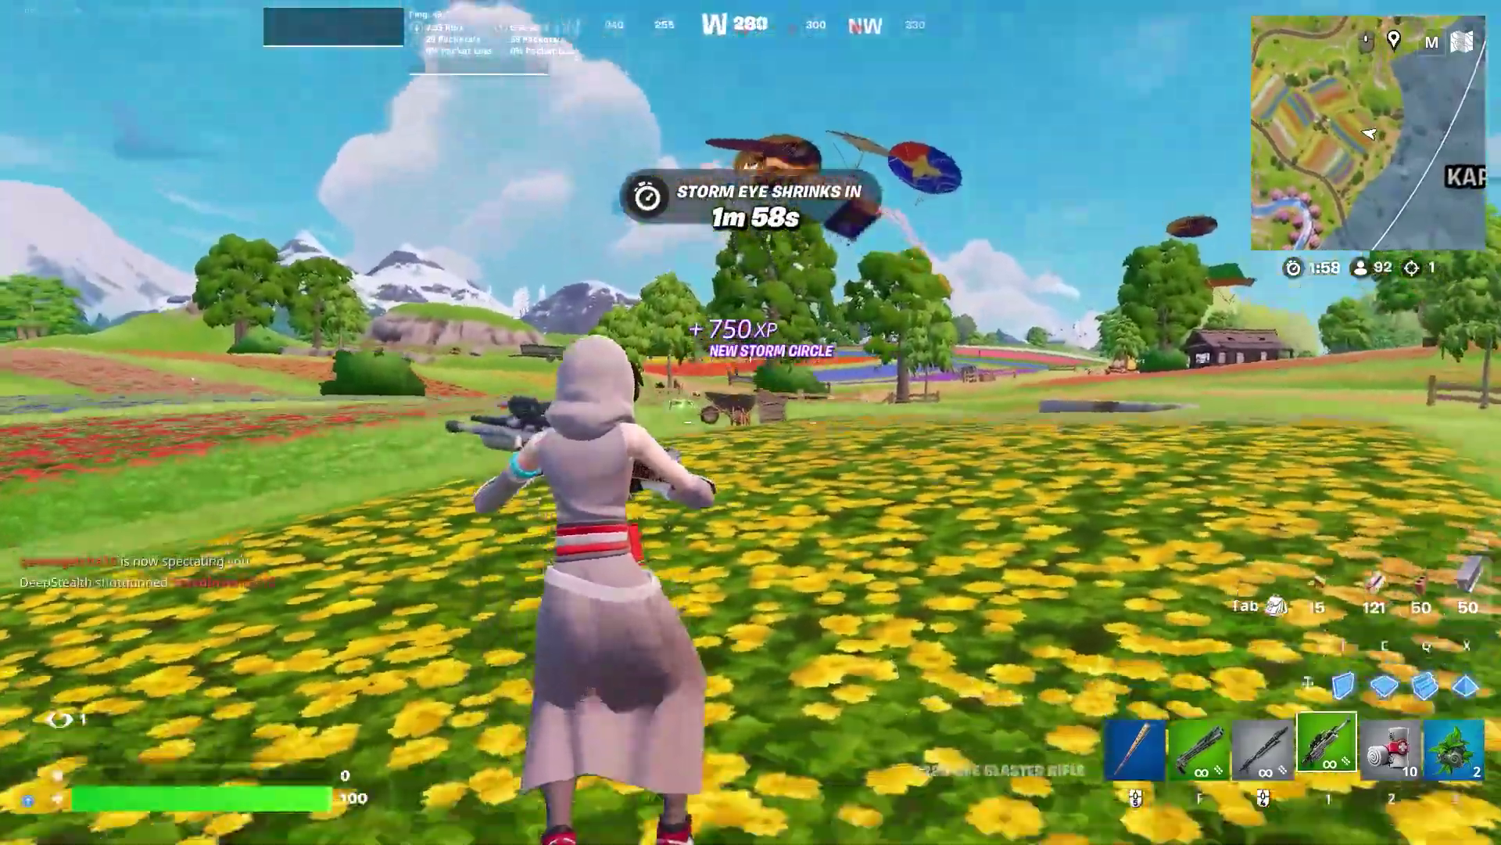
{"action": "right_click", "coordinate": [751, 422]}
{"action": "left_click", "coordinate": [751, 422]}
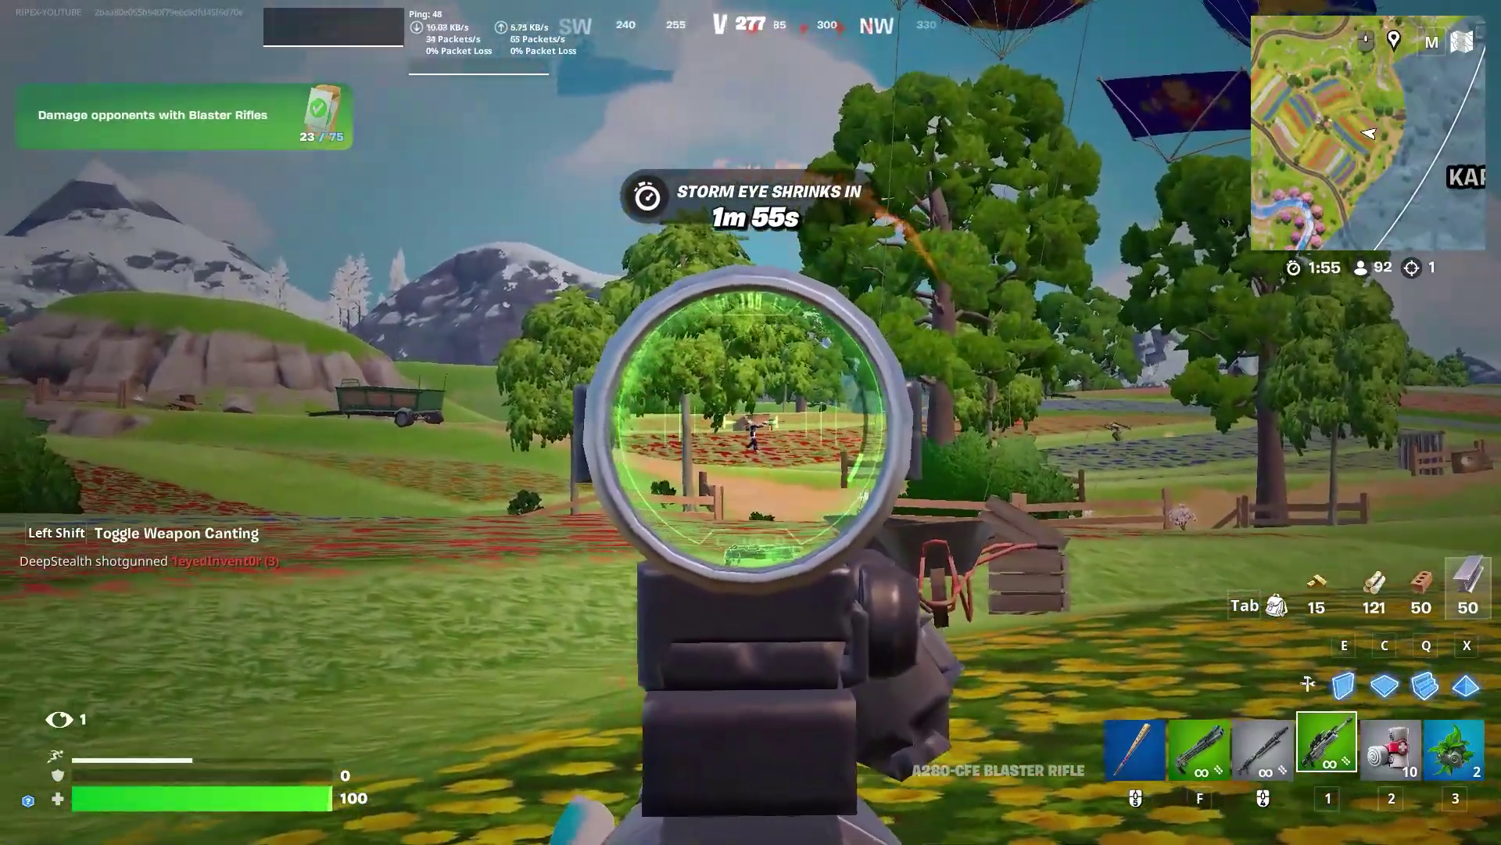
{"action": "left_click", "coordinate": [751, 422]}
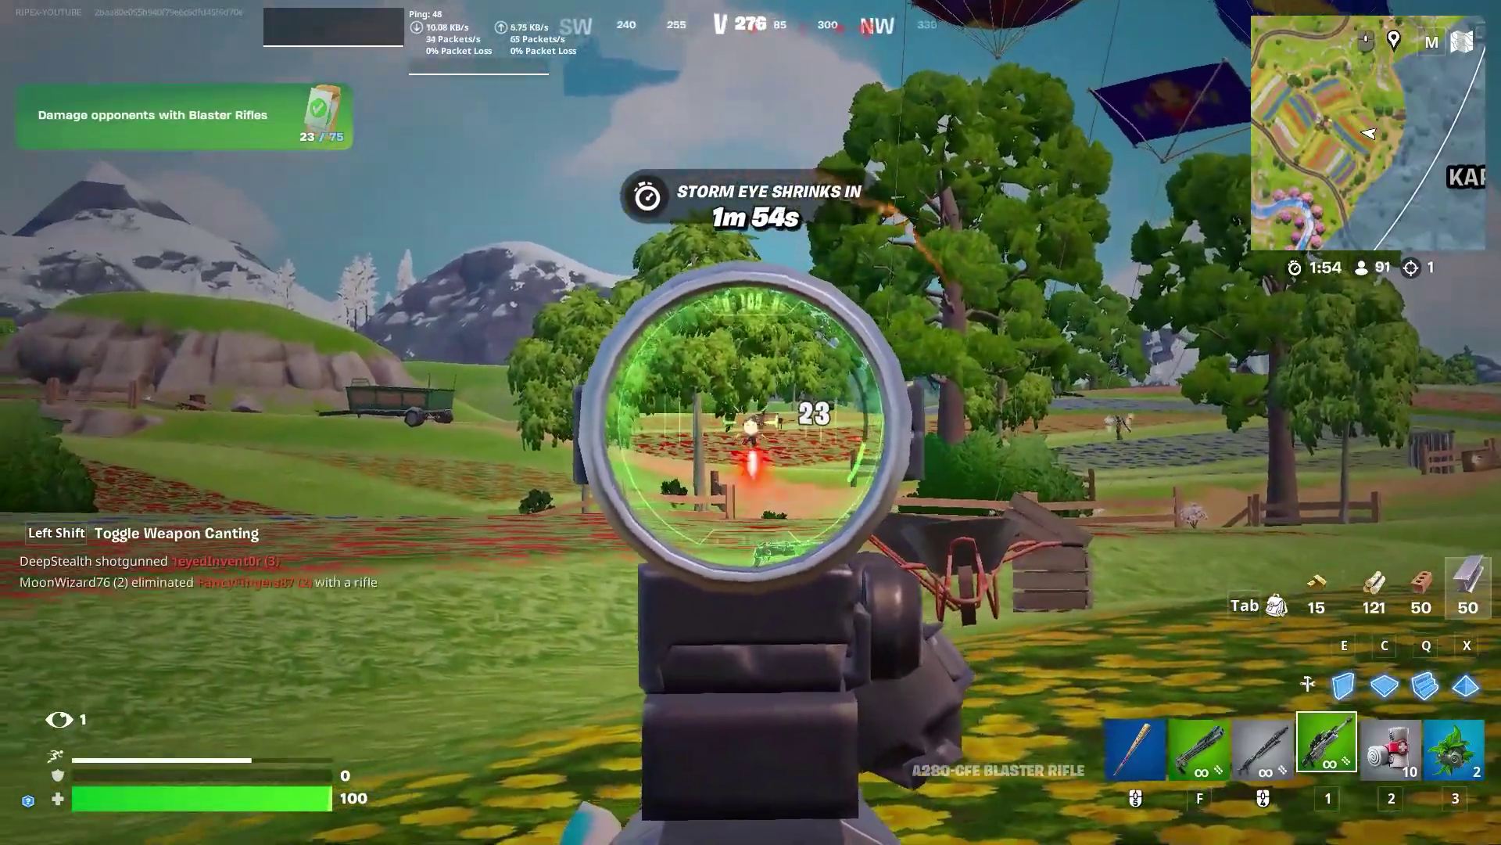
{"action": "left_click", "coordinate": [751, 422]}
{"action": "left_click", "coordinate": [751, 422]}
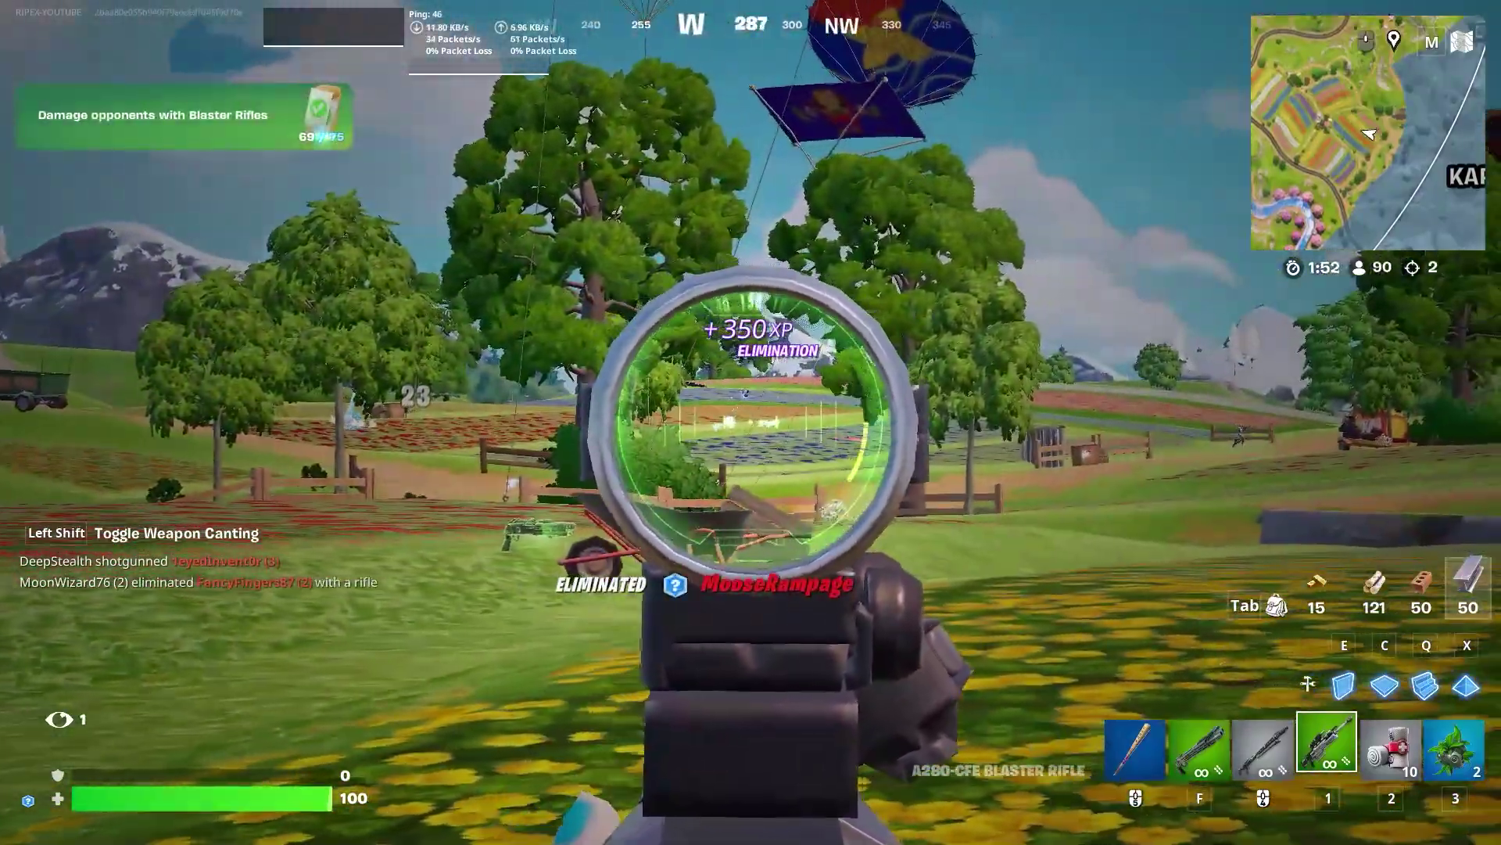
{"action": "right_click", "coordinate": [750, 422]}
{"action": "key", "text": "w"}
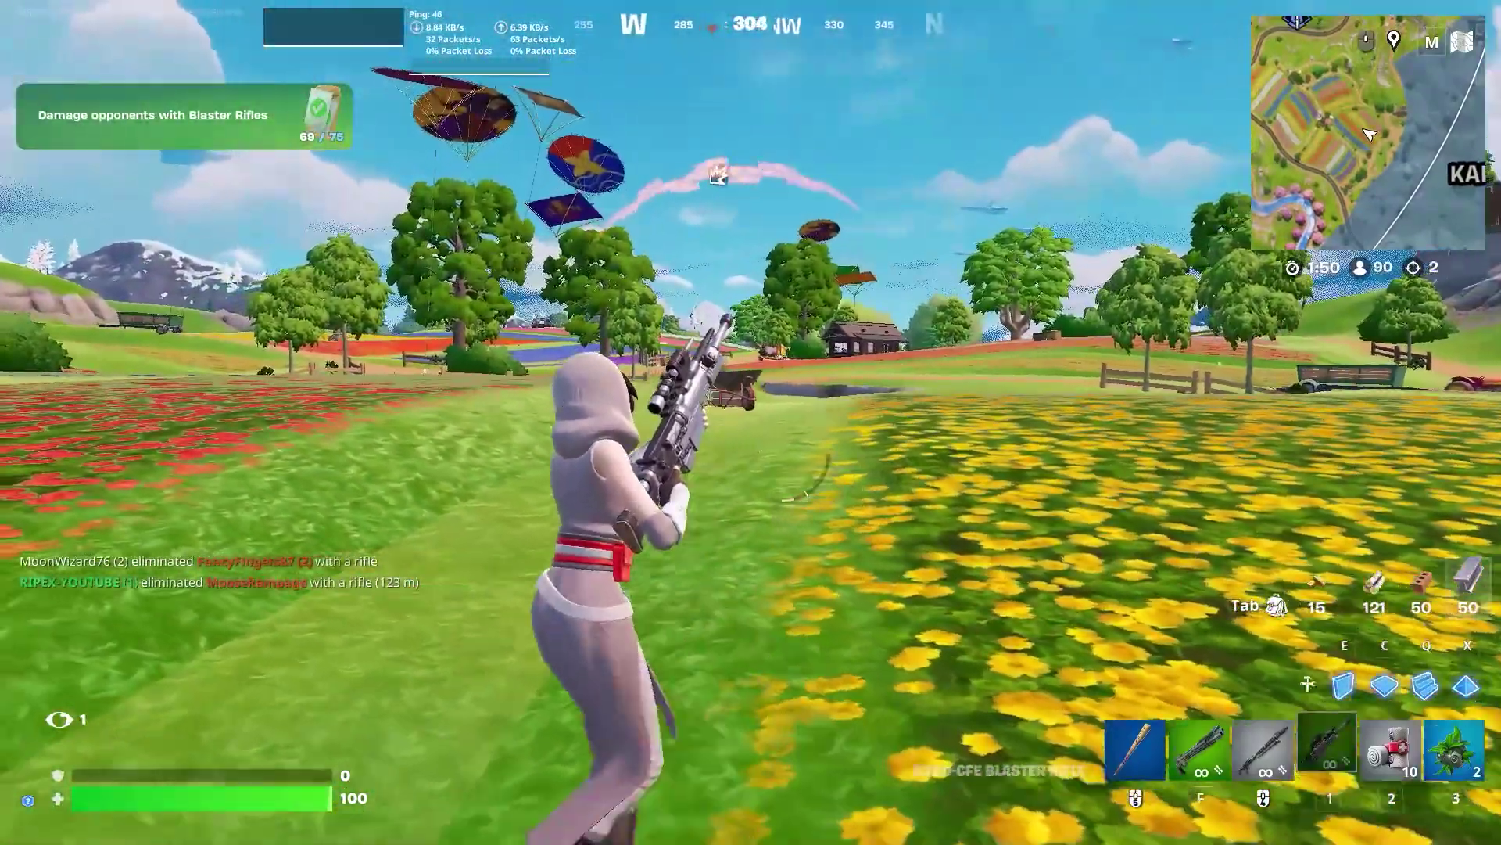